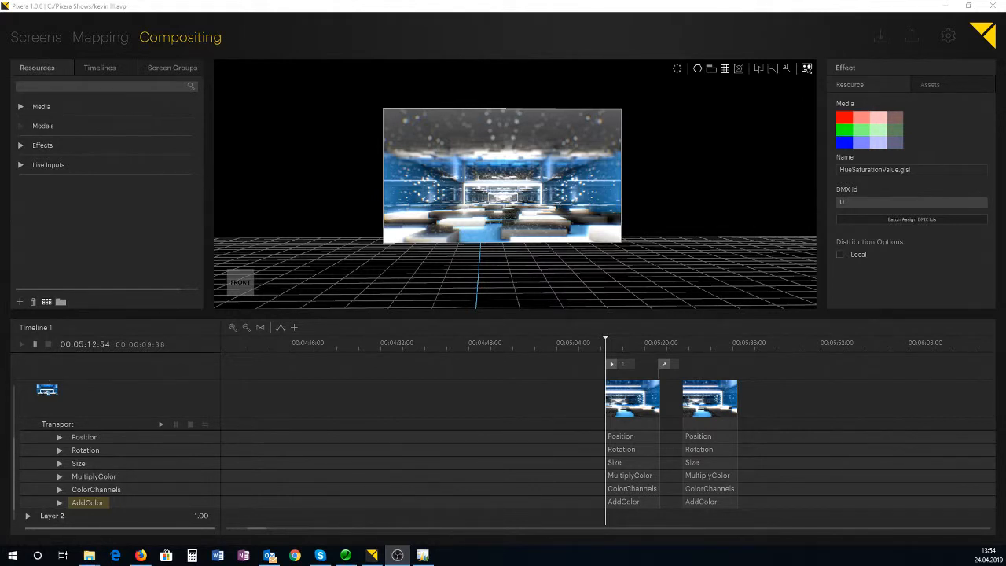
- View the Screens and Mapping workspaces and return to Compositing
left_click(45, 38)
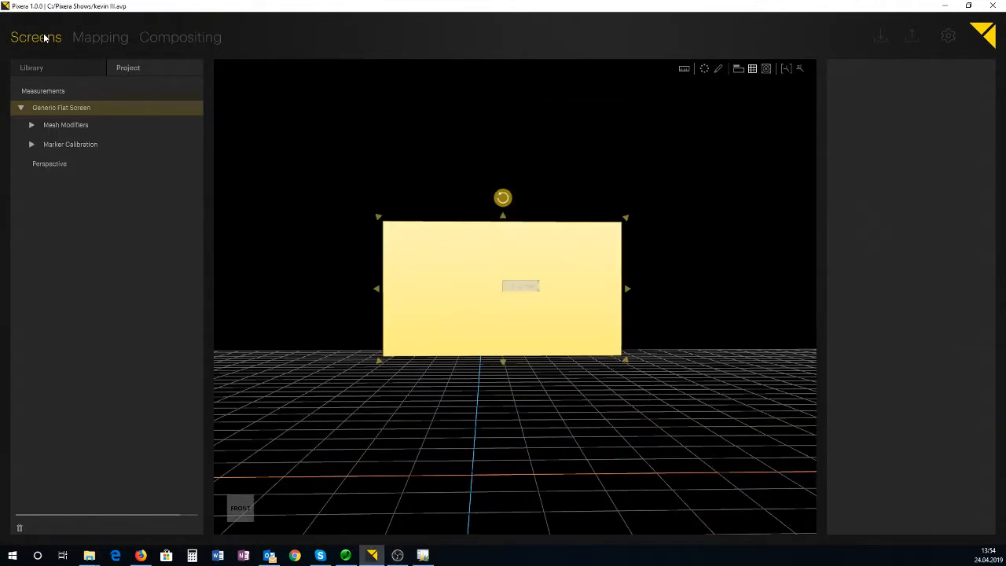
left_click(102, 38)
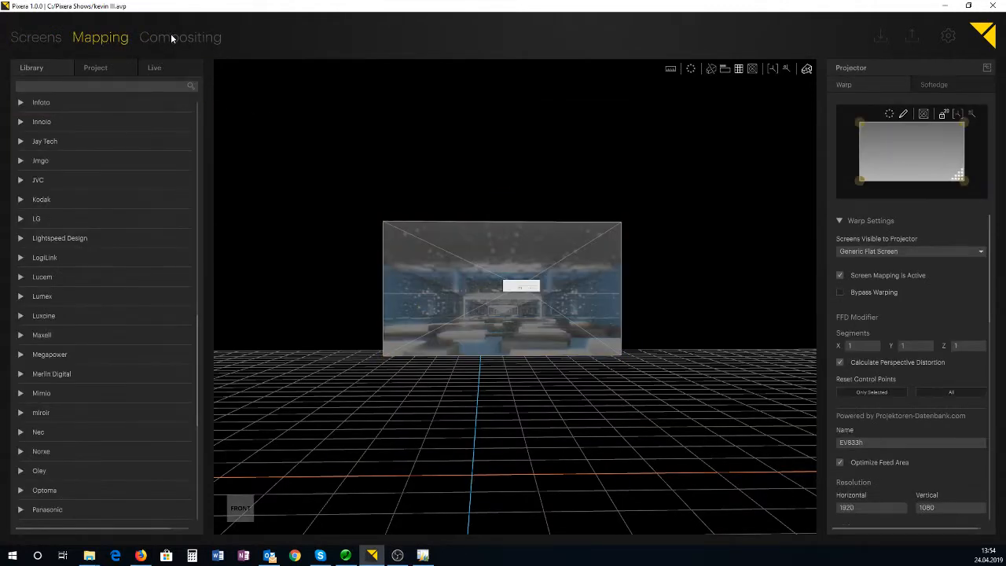
left_click(170, 37)
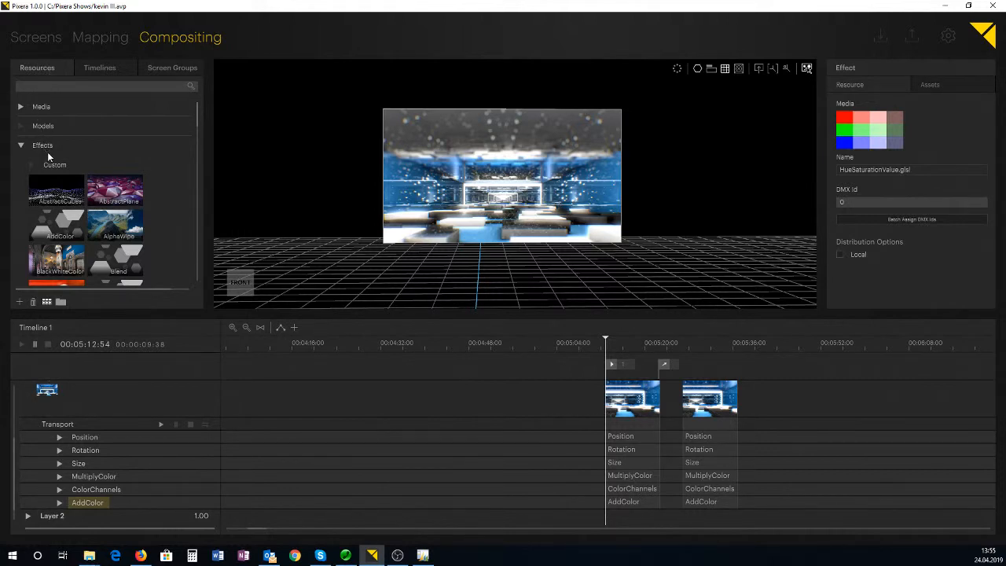
- Add the HueSaturationValue effect from the effects library to Layer 1
scroll(49, 161, "down", 3)
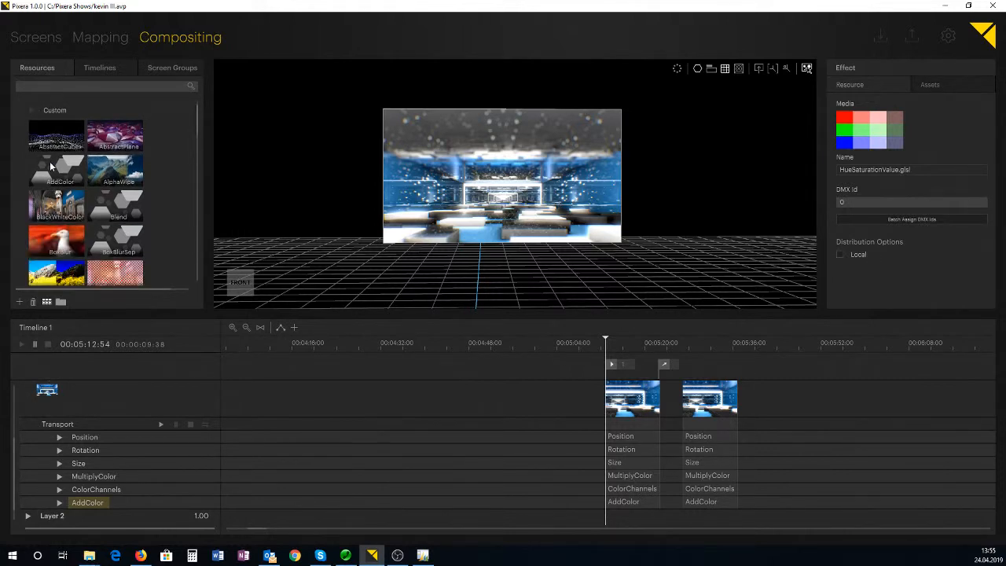
scroll(49, 163, "down", 7)
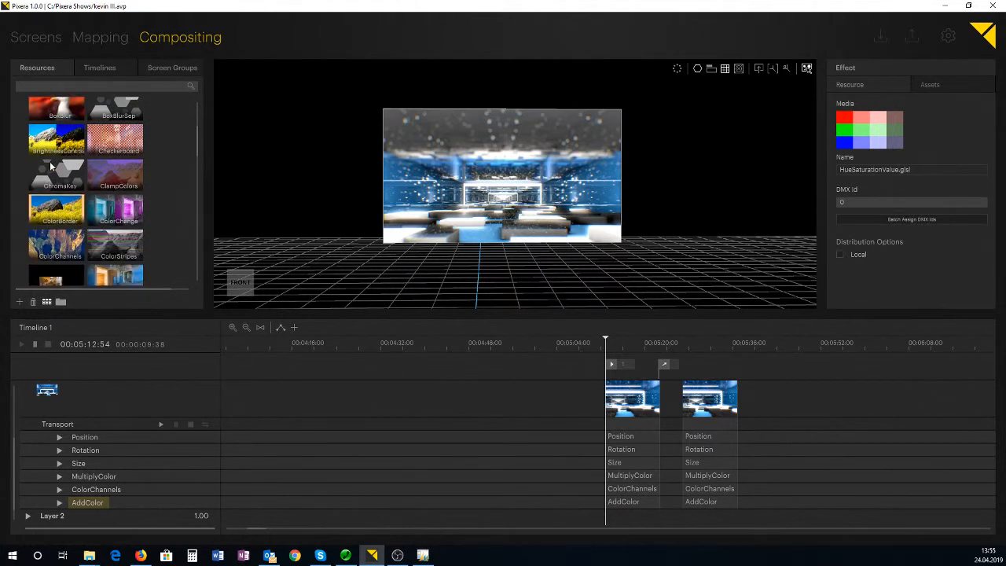
scroll(50, 167, "down", 8)
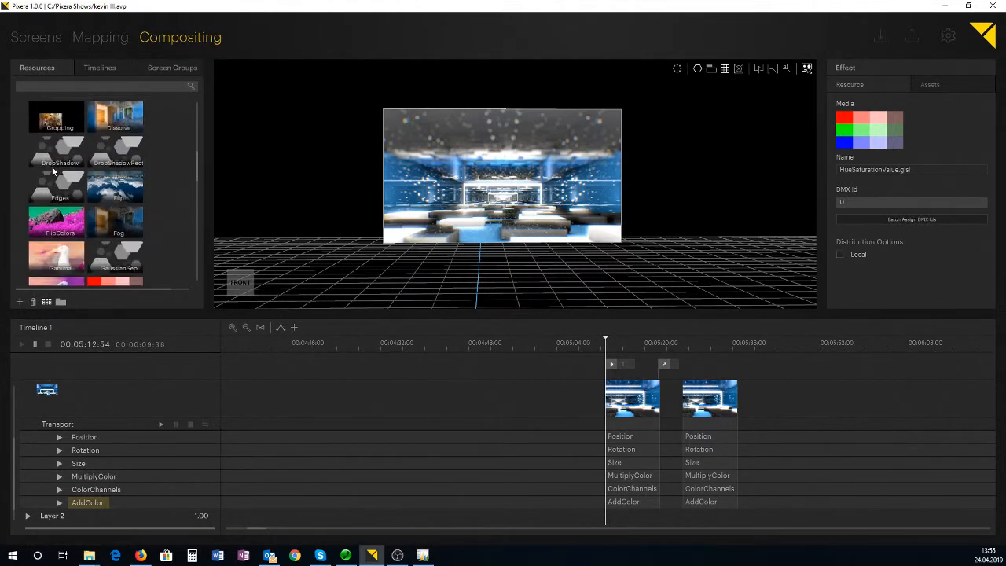
scroll(52, 170, "down", 3)
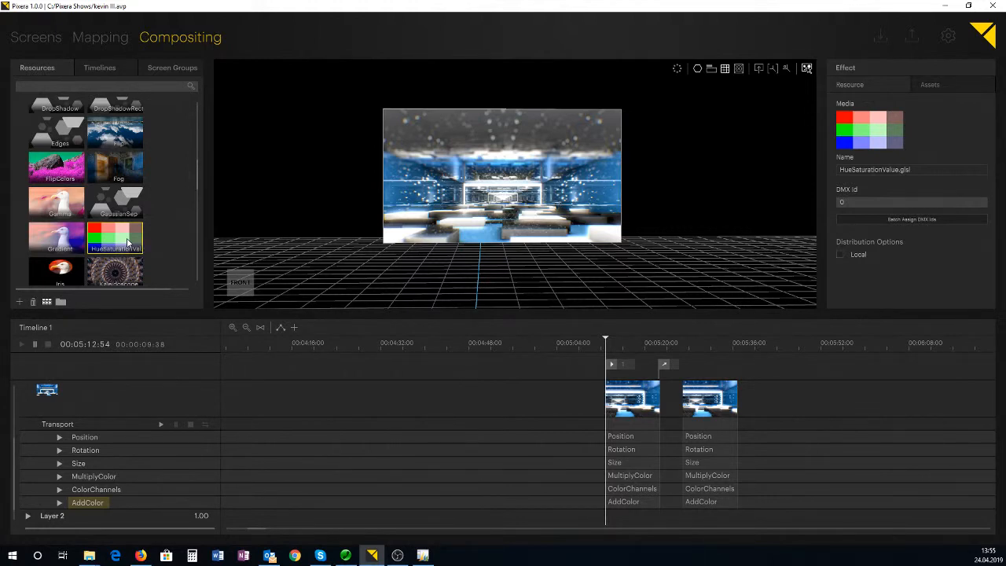
left_click_drag(127, 242, 89, 463)
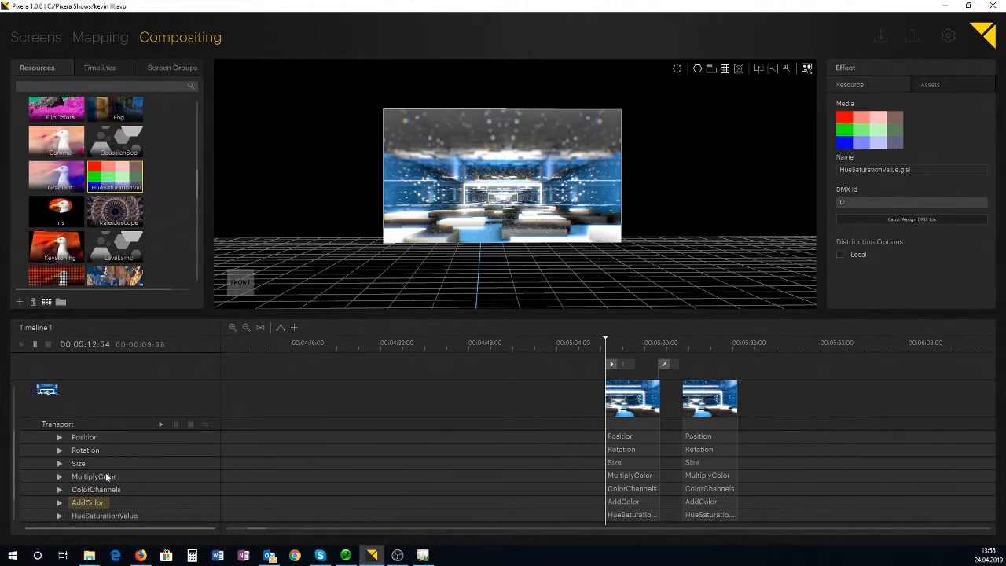
scroll(109, 451, "up", 3)
scroll(105, 445, "down", 1)
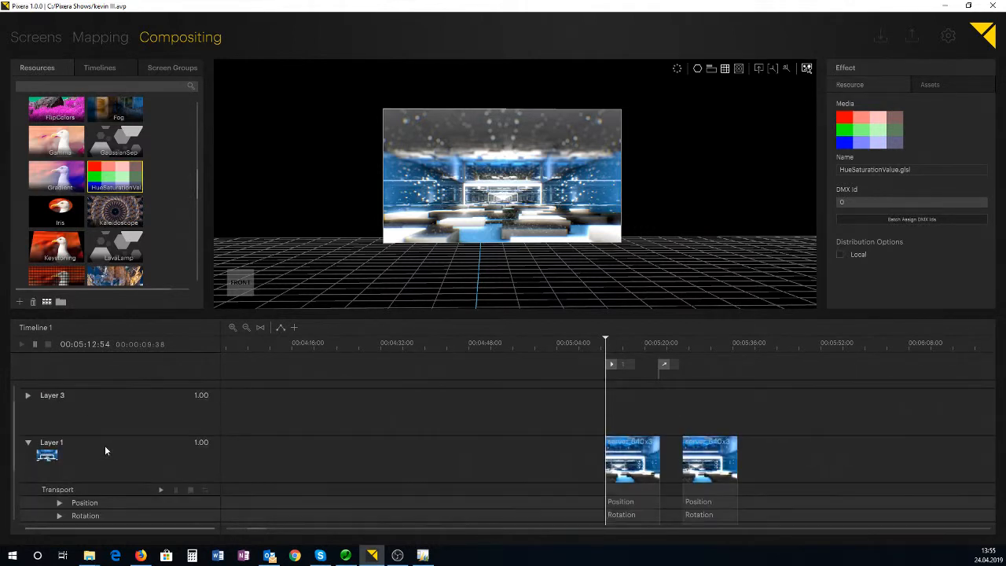
scroll(105, 444, "down", 2)
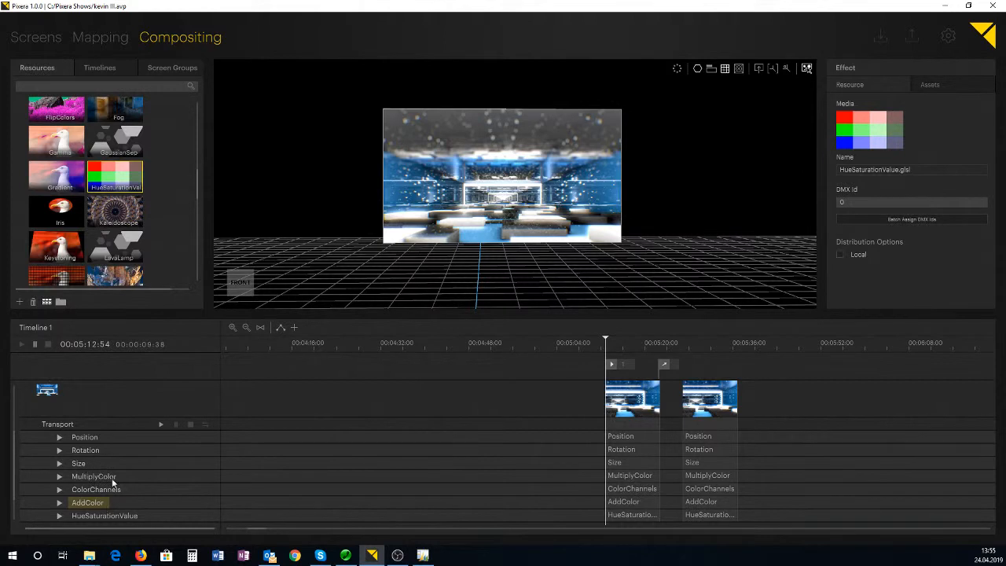
- Key the HueSaturationValue effect's Mix at 1.00 and lower its Saturation to -1.00
left_click(59, 516)
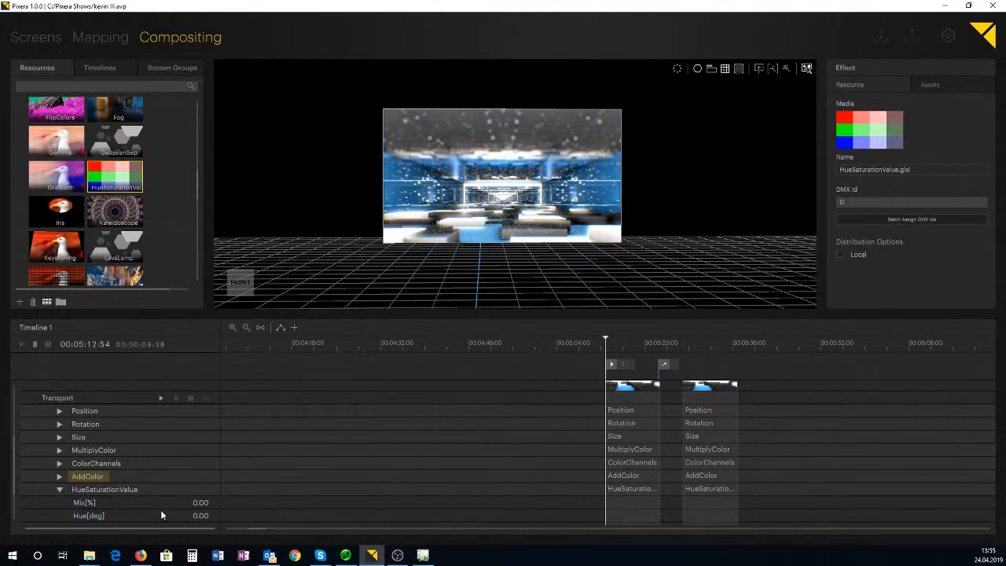
scroll(161, 512, "down", 2)
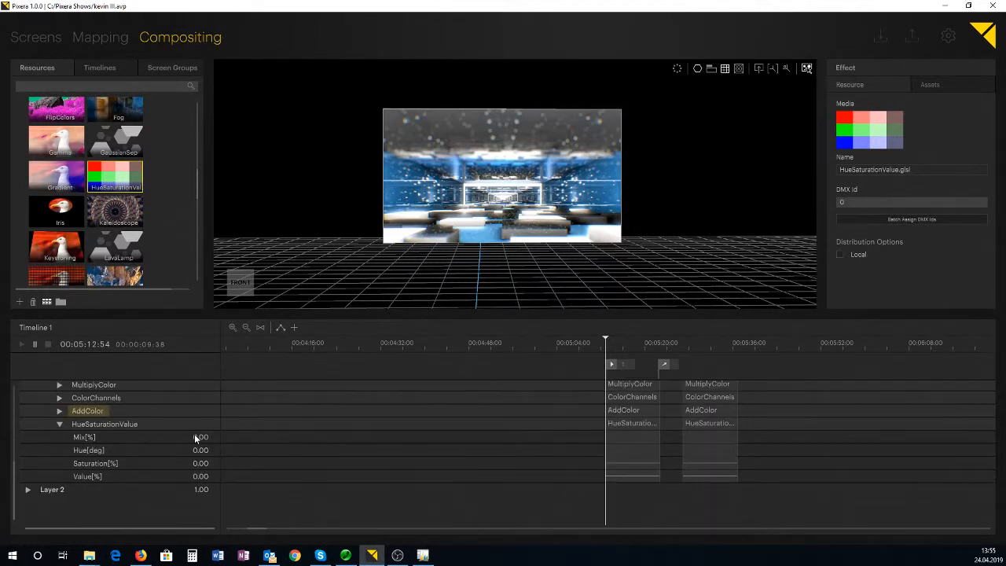
left_click_drag(195, 433, 193, 391)
left_click(210, 417)
left_click_drag(205, 462, 203, 550)
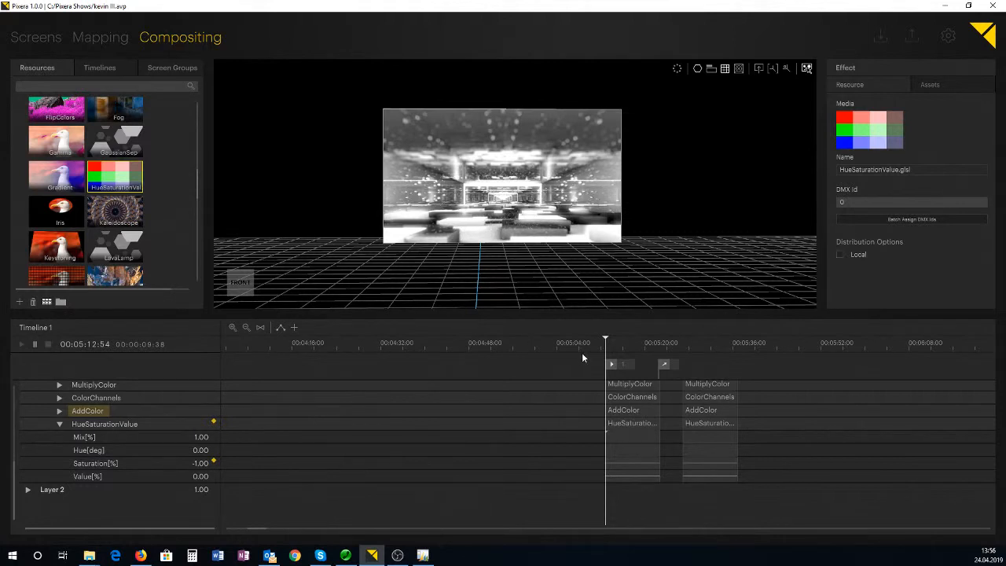
- Keyframe the effect's Saturation at -1.00 at 00:05:20:38 and at 0 at the first clip's start, 00:05:12:54
left_click(647, 347)
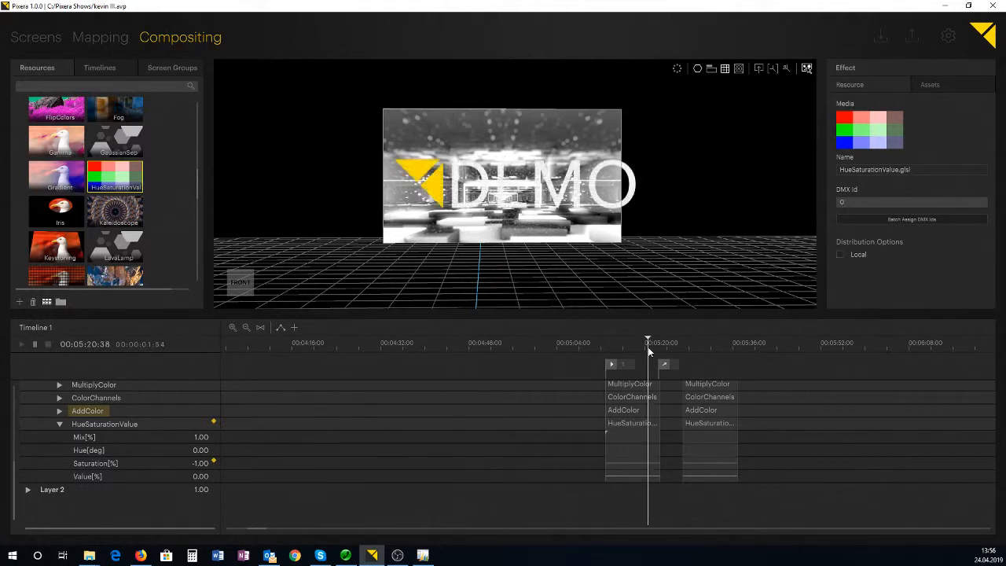
left_click(213, 462)
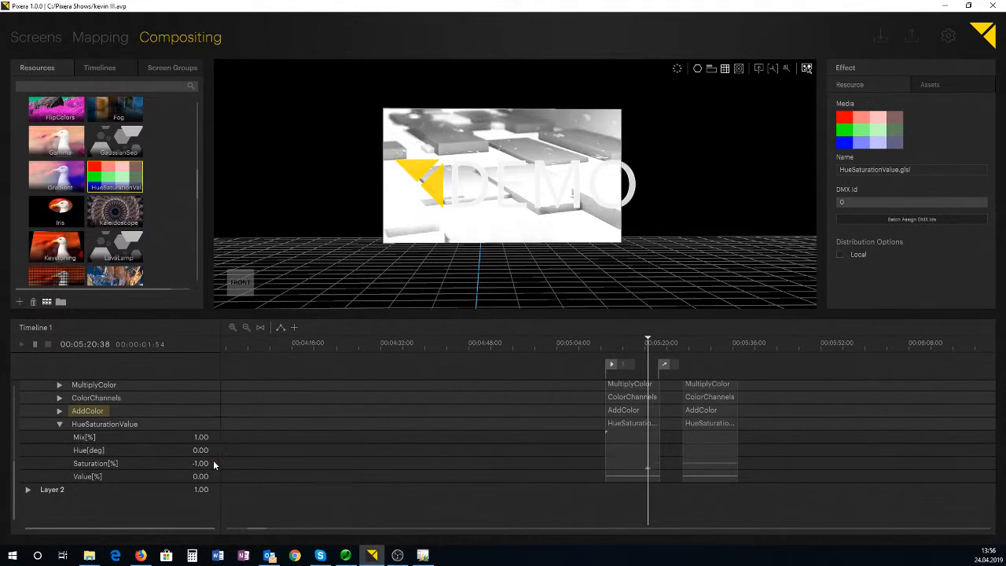
left_click_drag(621, 348, 615, 350)
key("Left")
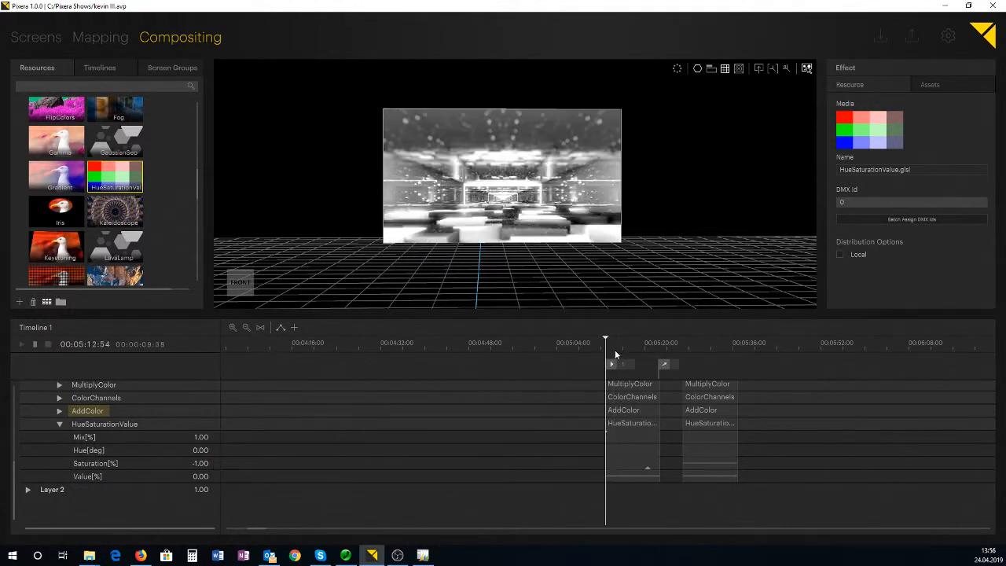
double_click(201, 464)
type("0")
key("Return")
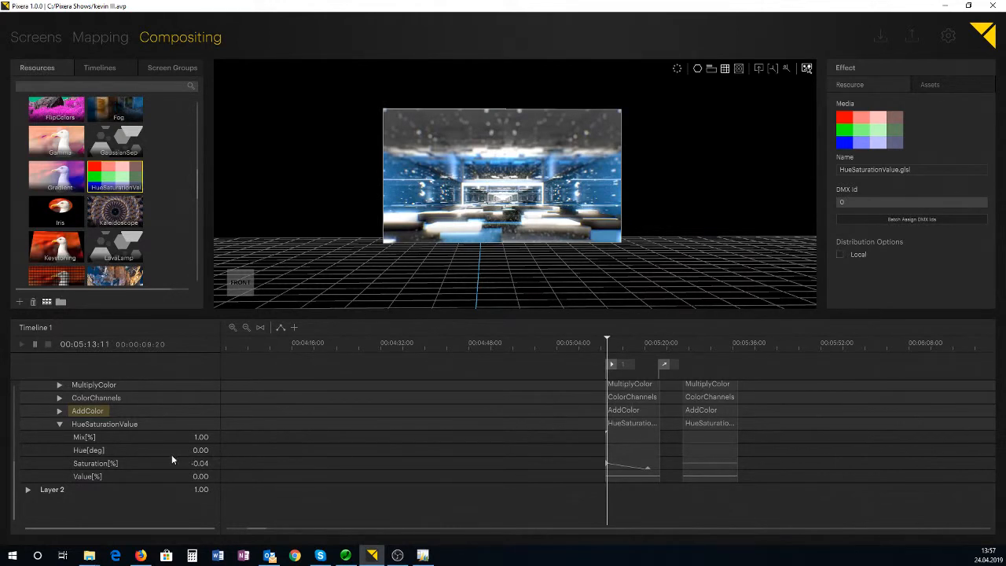
- Delete the second Saturation keyframe, the one valued -1.00, from the first clip
scroll(160, 450, "up", 3)
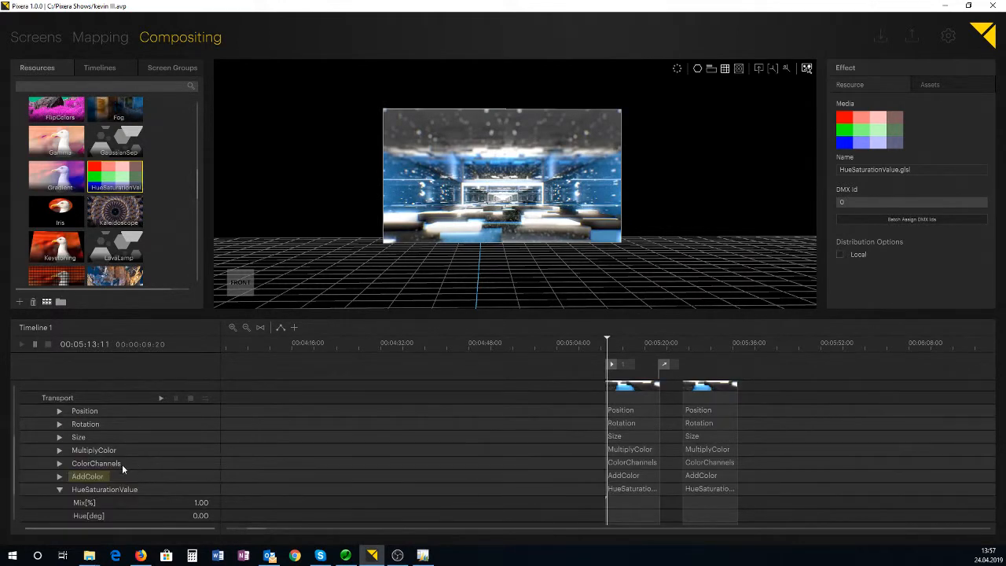
scroll(121, 463, "down", 3)
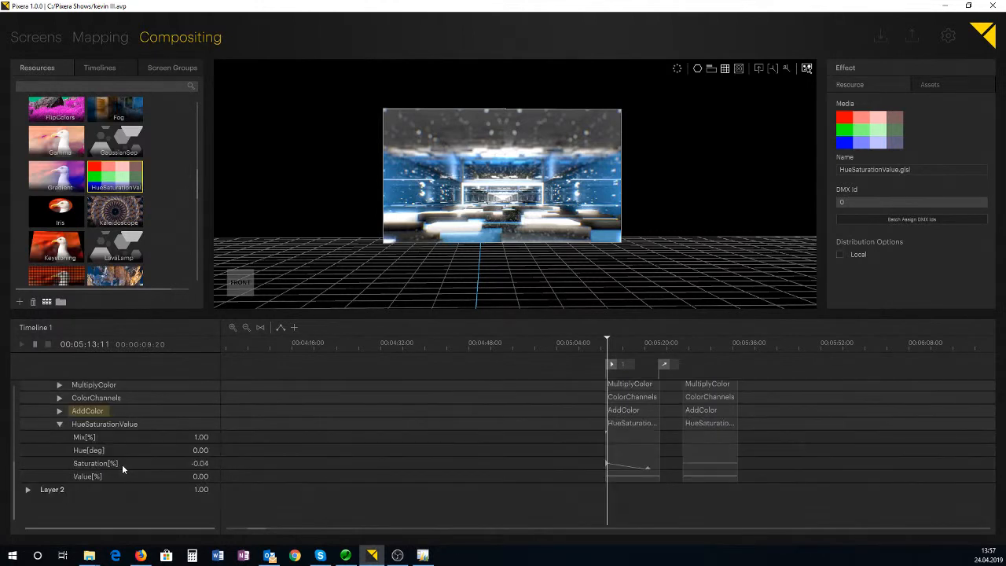
left_click(646, 468)
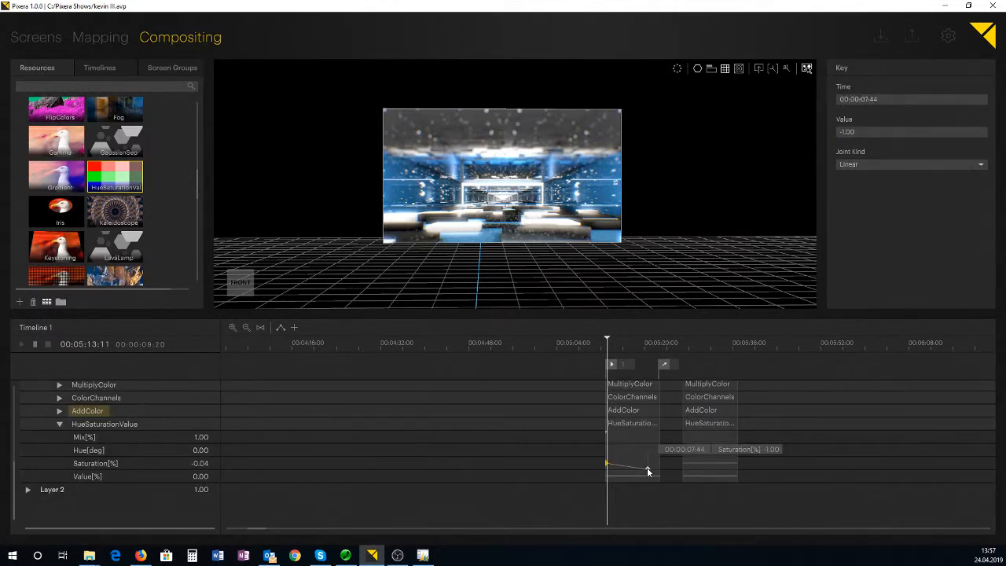
key("Delete")
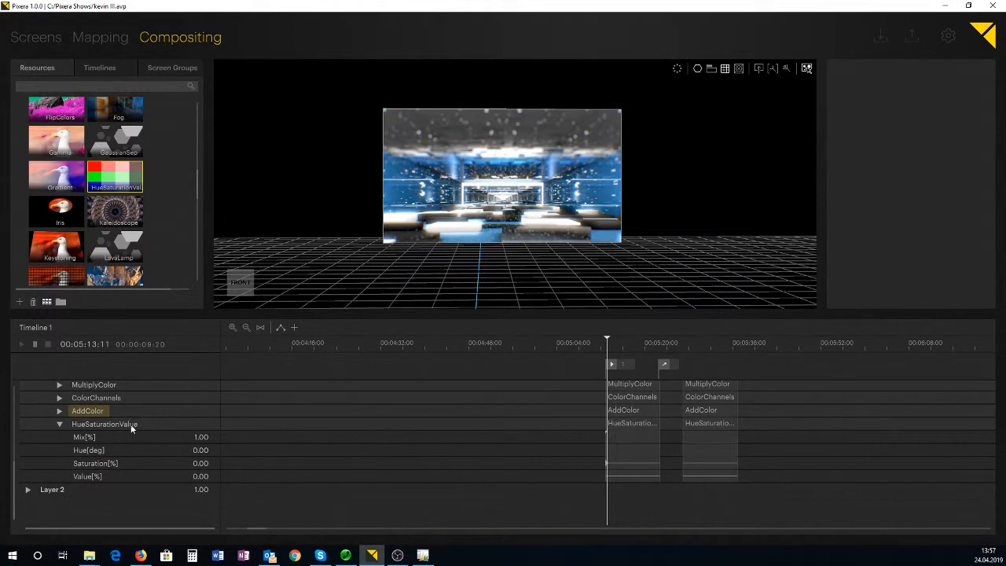
- Set the Red, Green and Blue values of Layer 1's MultiplyColor effect to 0
scroll(131, 427, "up", 3)
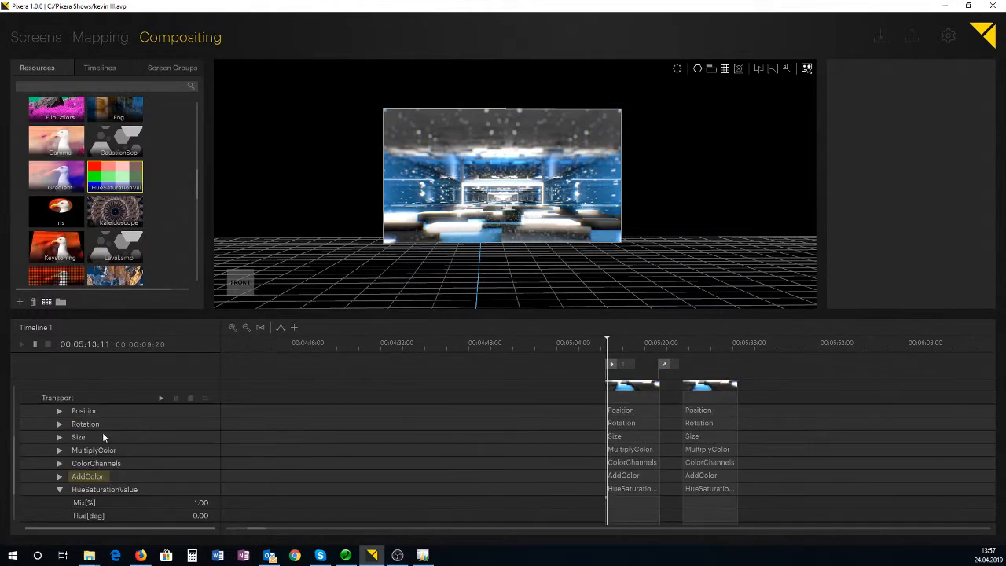
left_click(59, 450)
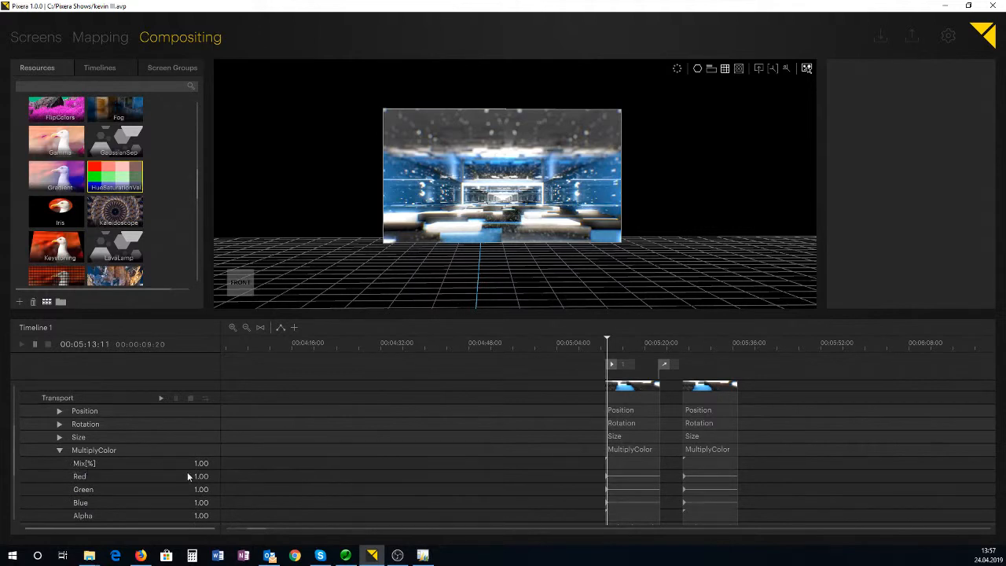
mouse_move(201, 479)
left_mouse_down()
mouse_move(202, 490)
mouse_move(195, 382)
mouse_move(195, 464)
left_mouse_up()
double_click(197, 474)
type("0")
key("Return")
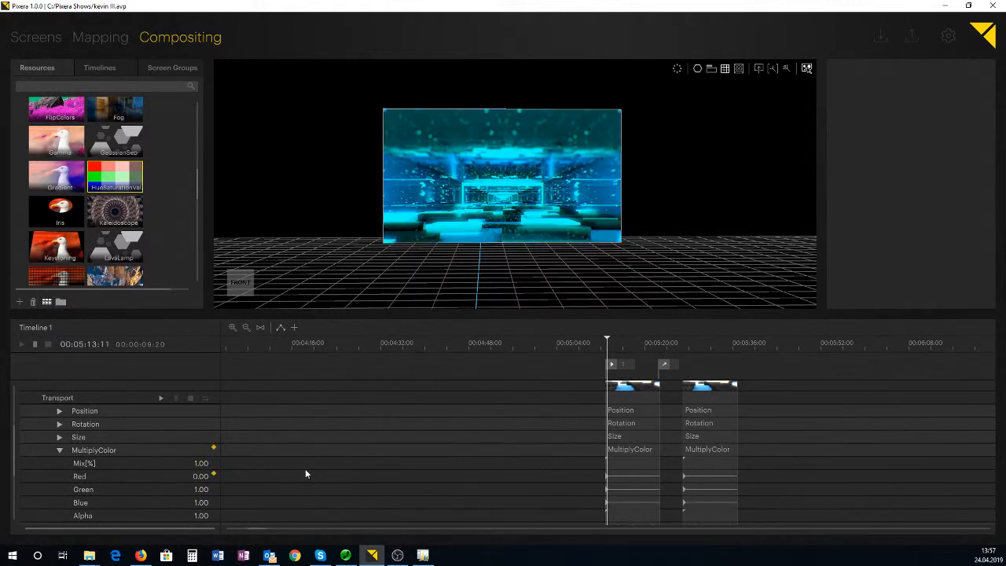
double_click(201, 489)
type("0")
key("Return")
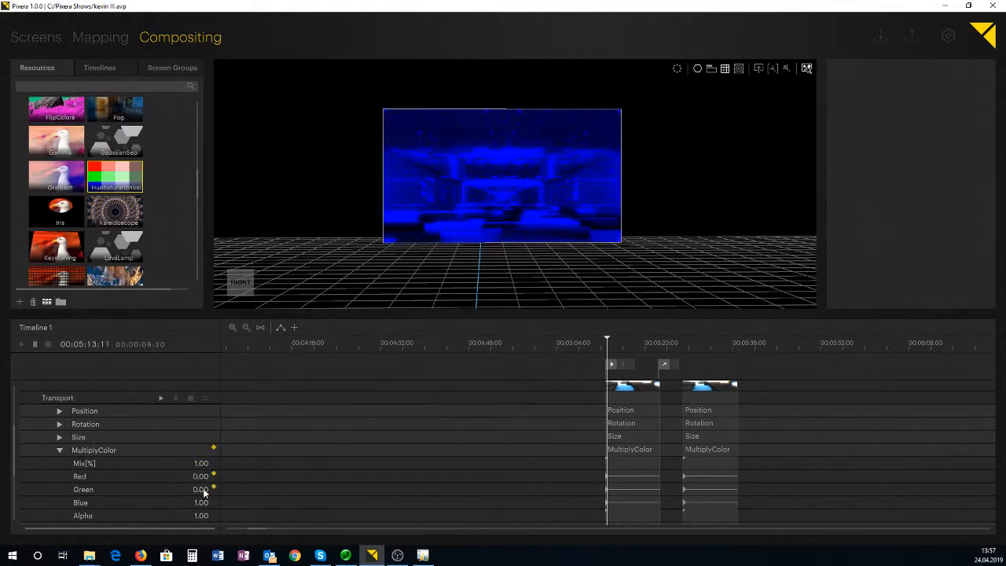
double_click(200, 503)
type("0")
key("Return")
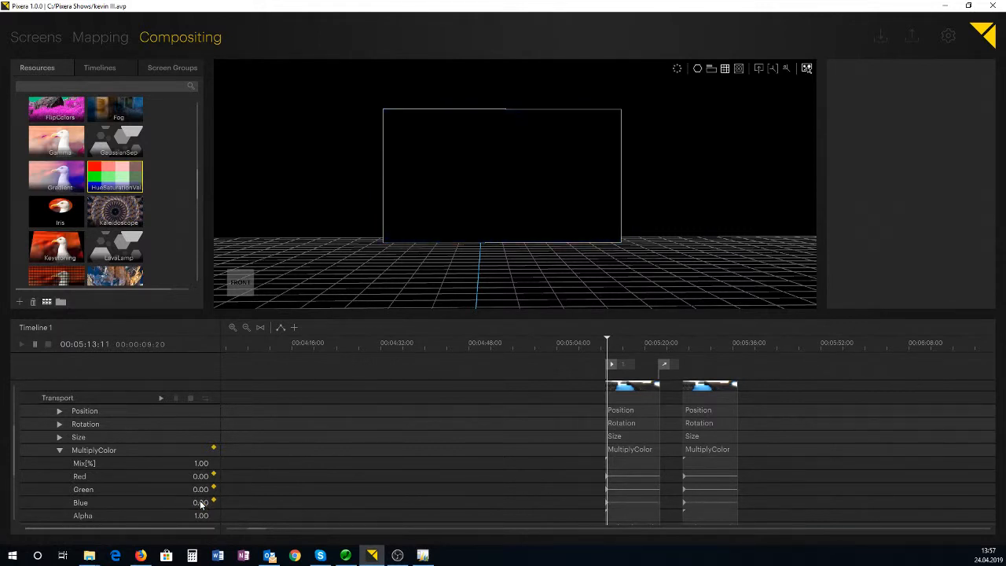
- Try MultiplyColor with Red at 0.52 and Blue at 1.83, and discard the effect's unstored changes
left_click_drag(199, 499, 198, 470)
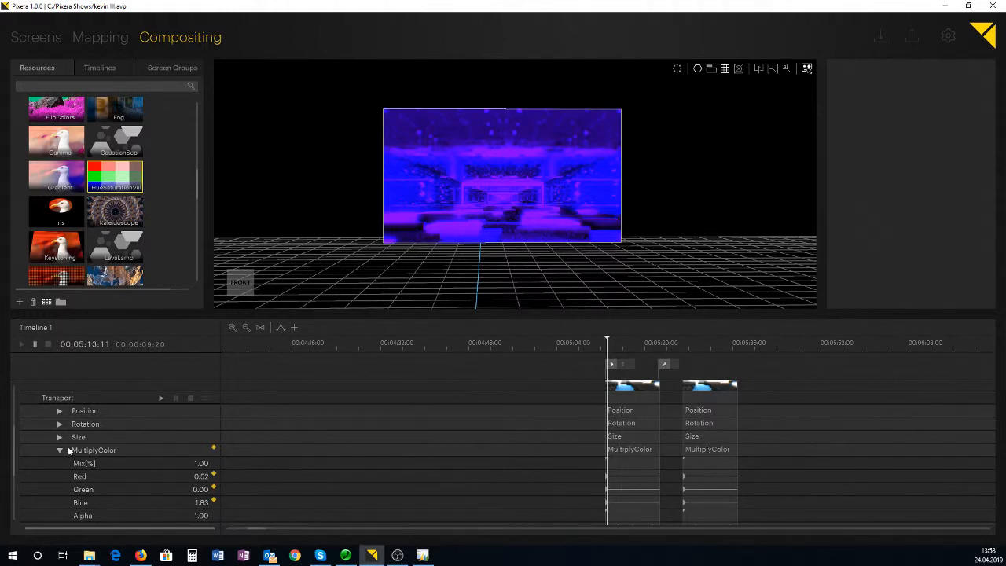
left_click(213, 446)
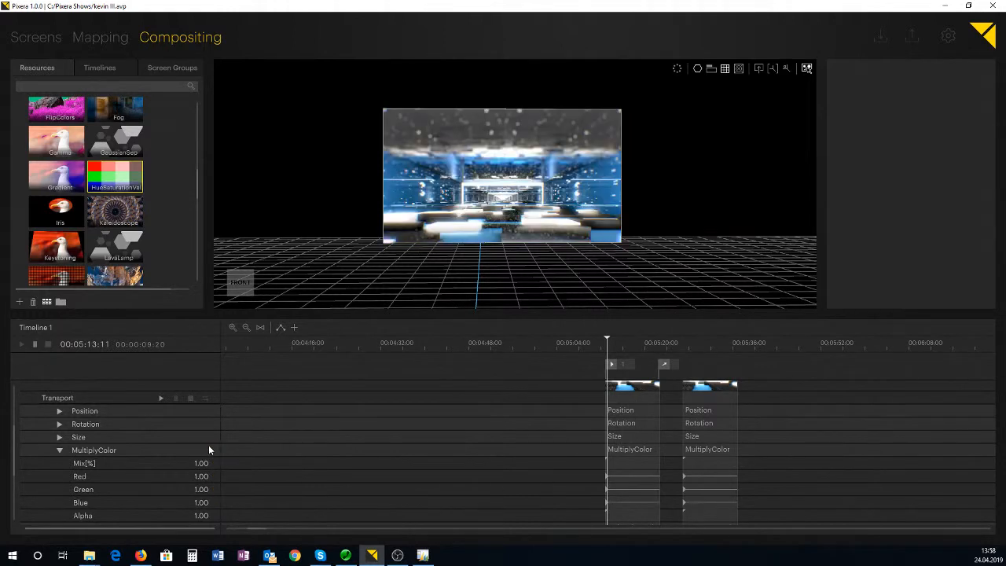
- Try the ColorChannels effect with Red at 0.62 and RedMix at 0.41, and discard these unstored changes
scroll(208, 445, "down", 1)
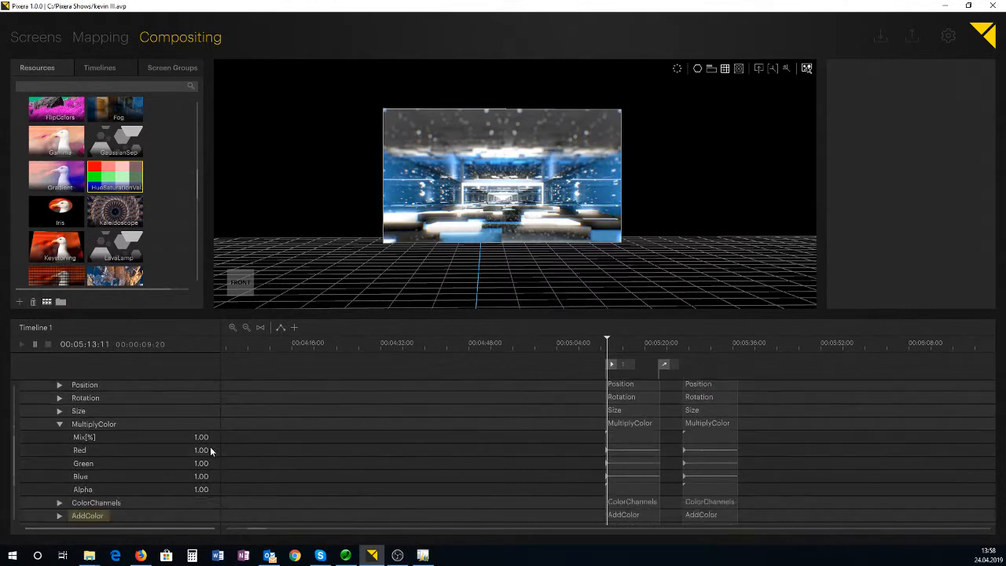
left_click(60, 503)
scroll(146, 487, "down", 2)
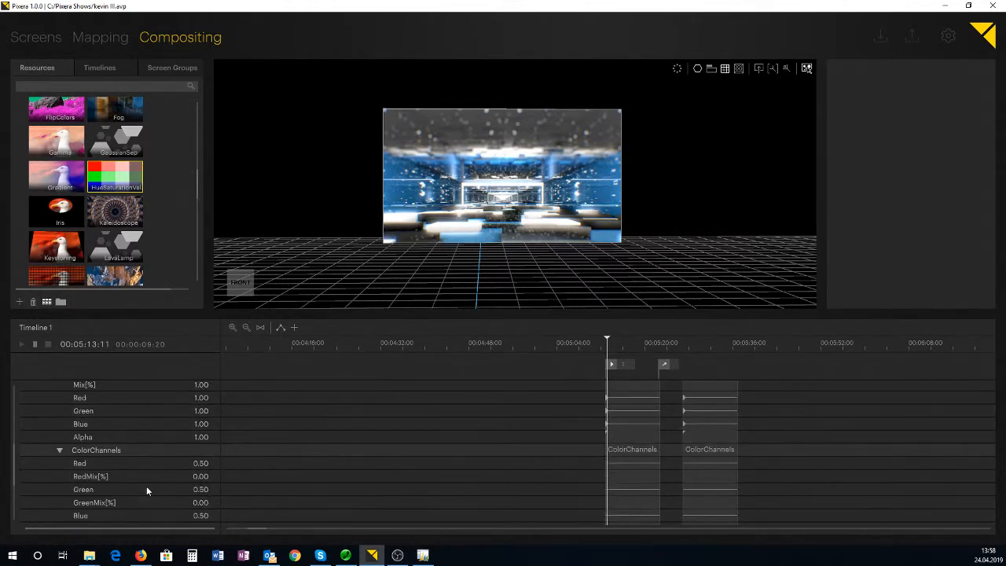
scroll(146, 491, "down", 2)
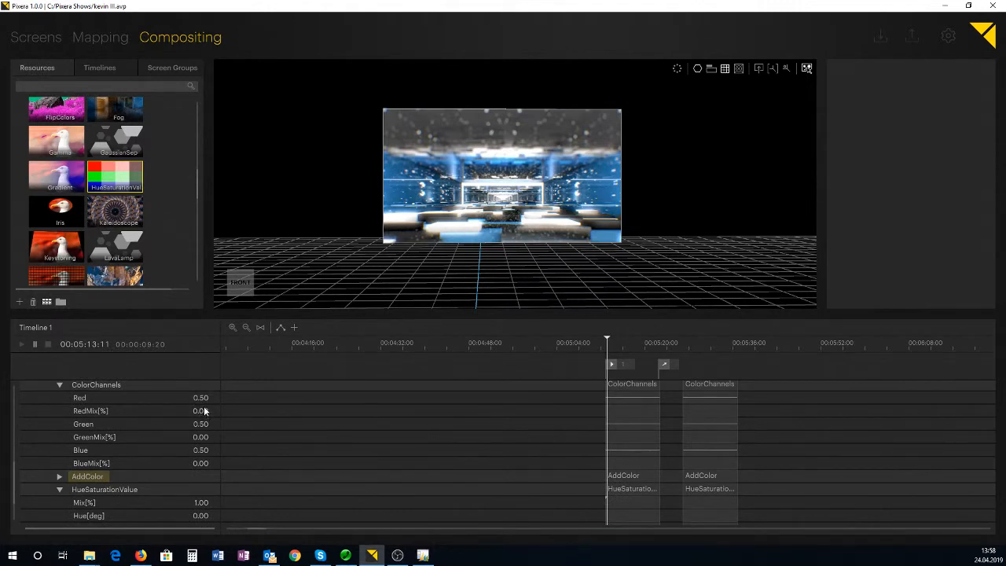
left_click_drag(201, 398, 199, 369)
left_click_drag(200, 410, 204, 333)
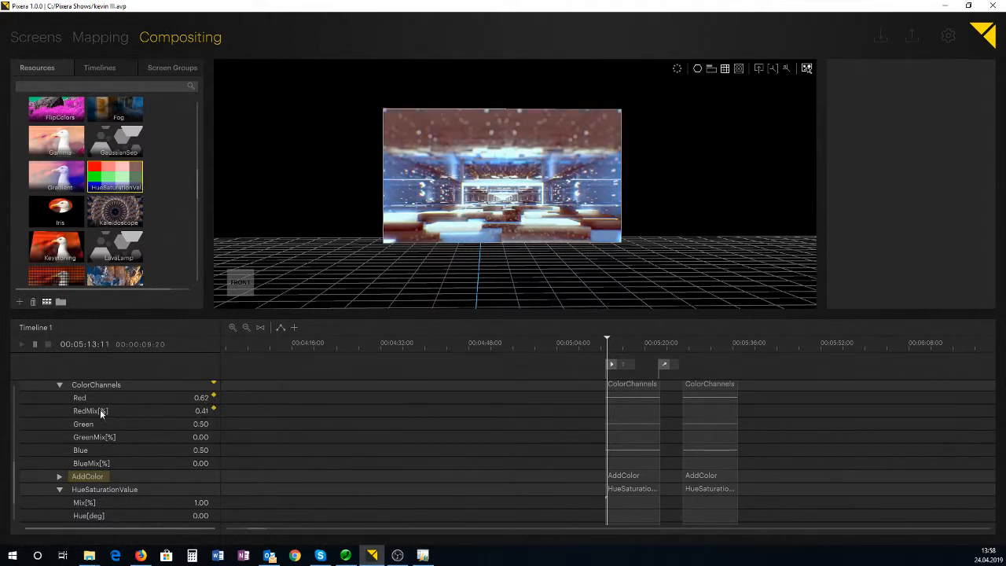
left_click(214, 385, "shift")
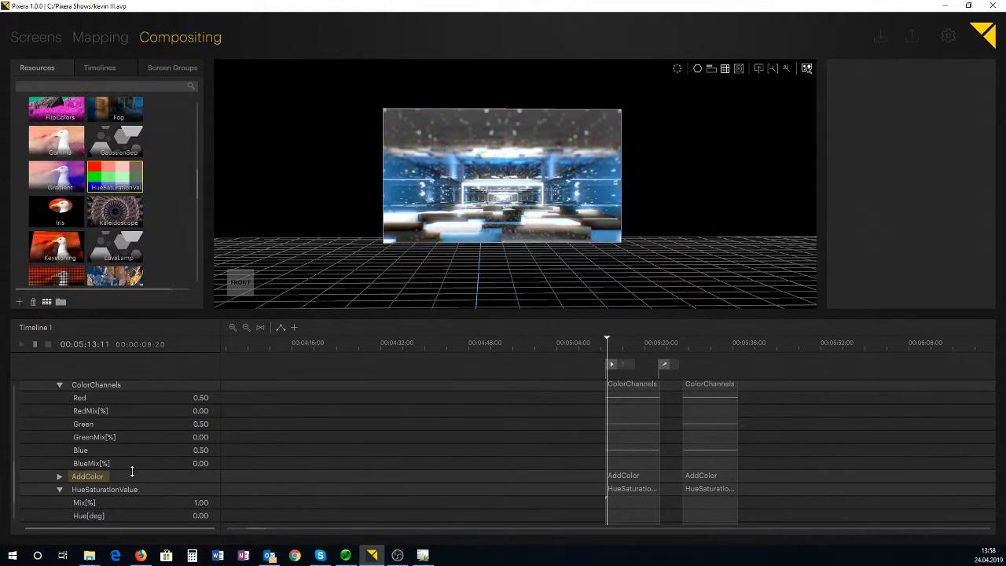
- Expand Layer 1's AddColor effect and set its Mix to 1.00 and Red to 0.34
left_click(59, 476)
scroll(100, 487, "down", 2)
scroll(136, 453, "up", 6)
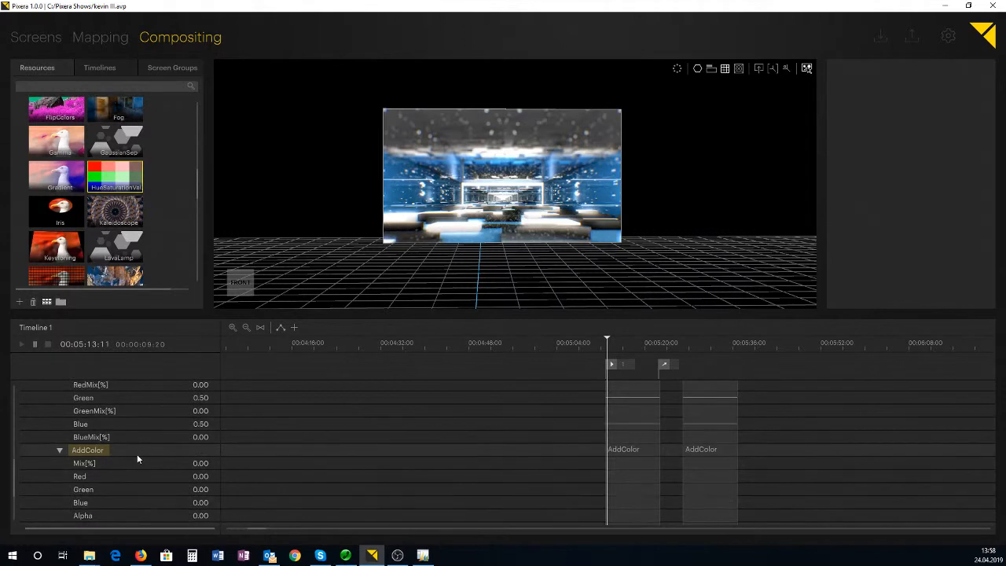
scroll(136, 453, "down", 5)
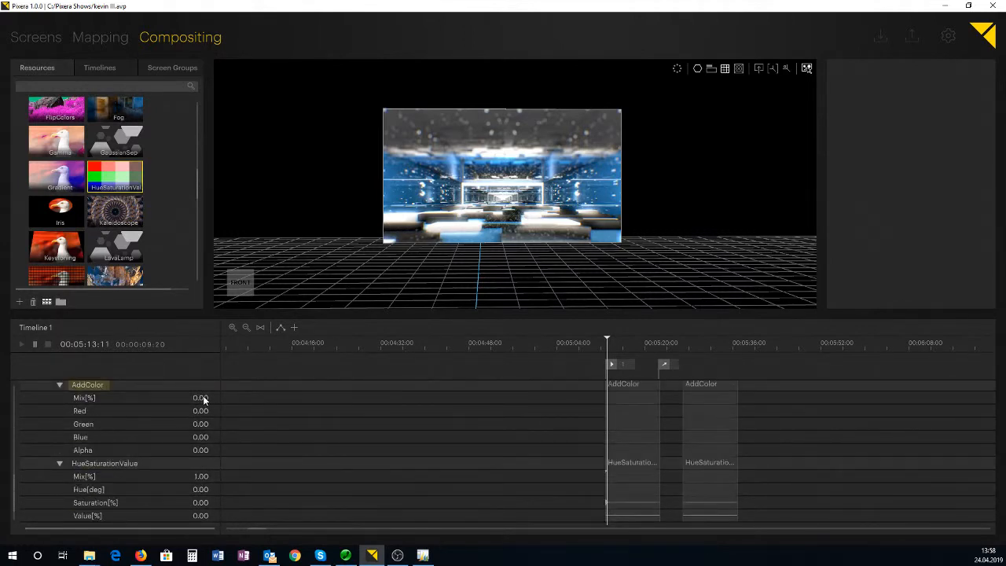
left_click_drag(204, 399, 191, 48)
left_click_drag(203, 411, 151, 429)
scroll(139, 459, "down", 1)
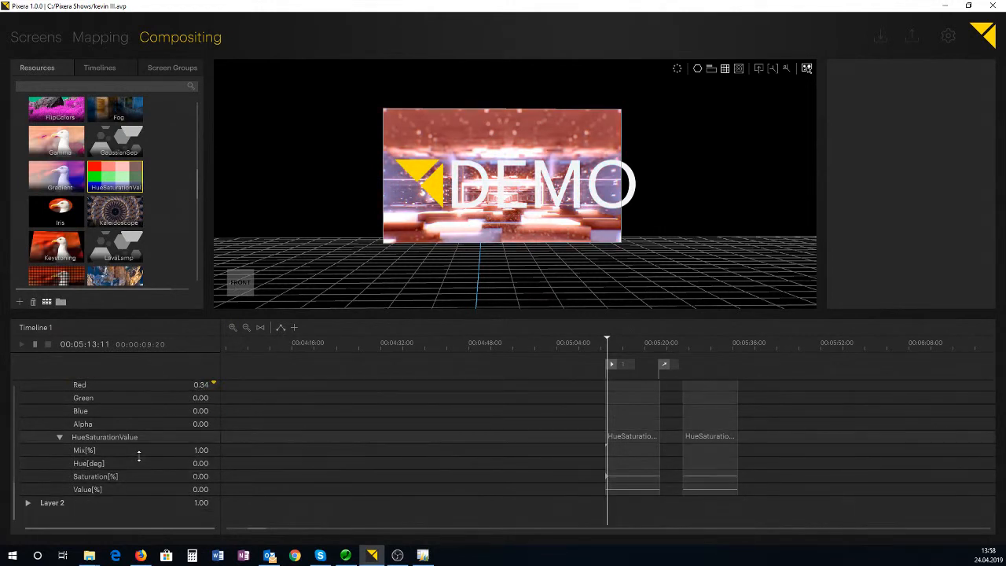
scroll(138, 463, "up", 1)
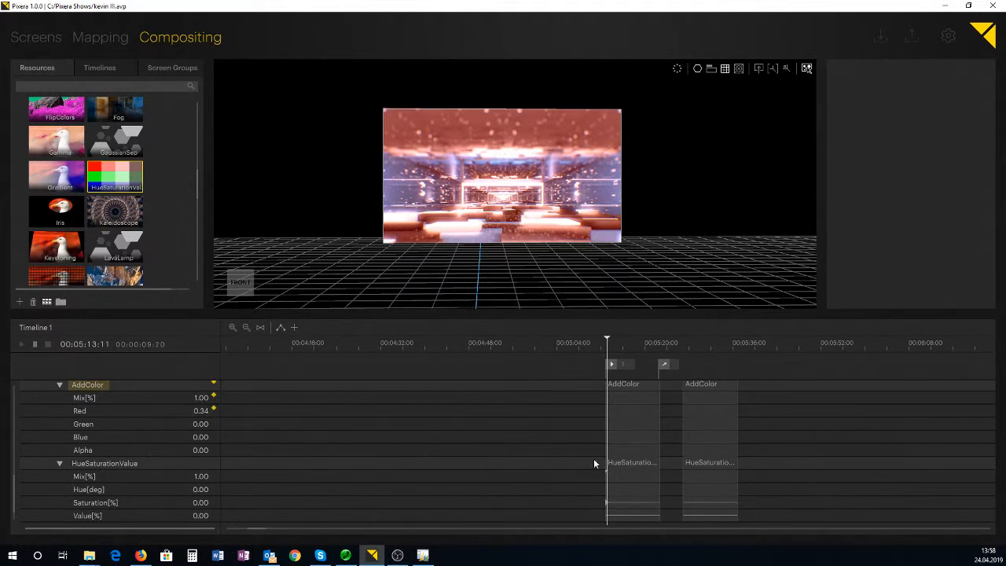
- Delete the second server_640x360.mp4 clip from Layer 1
scroll(630, 454, "up", 6)
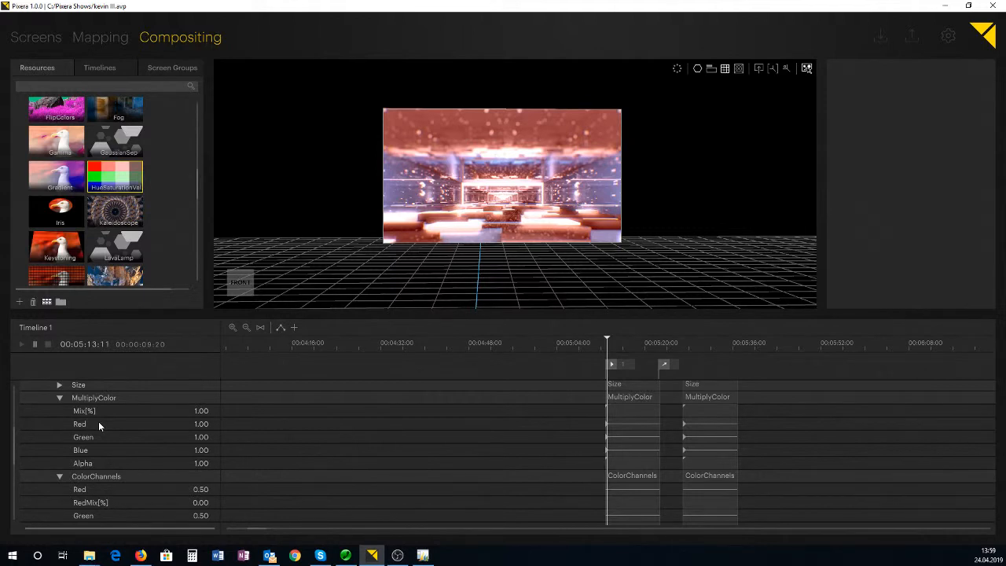
scroll(731, 434, "up", 7)
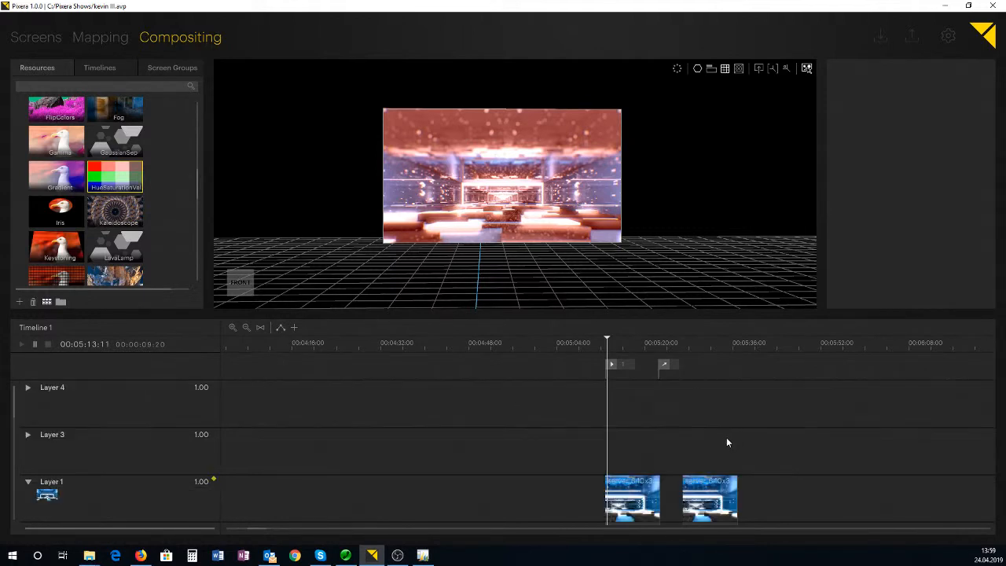
scroll(726, 437, "down", 1)
left_click(714, 466)
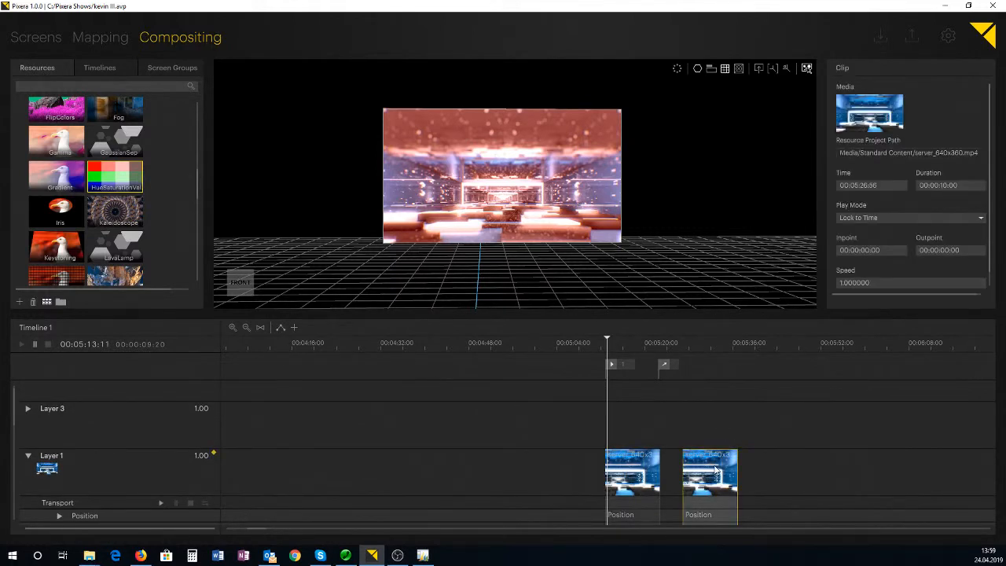
key("Delete")
- Place server_640x360.mp4 from the Standard Content media folder on Layer 1 at about 00:05:28, after the first clip
scroll(91, 130, "up", 3)
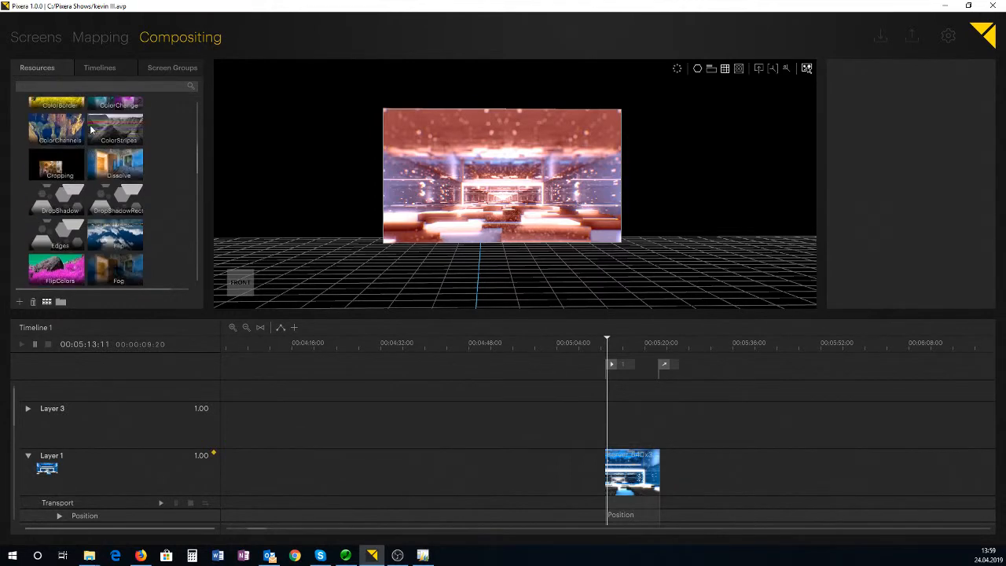
scroll(91, 130, "up", 6)
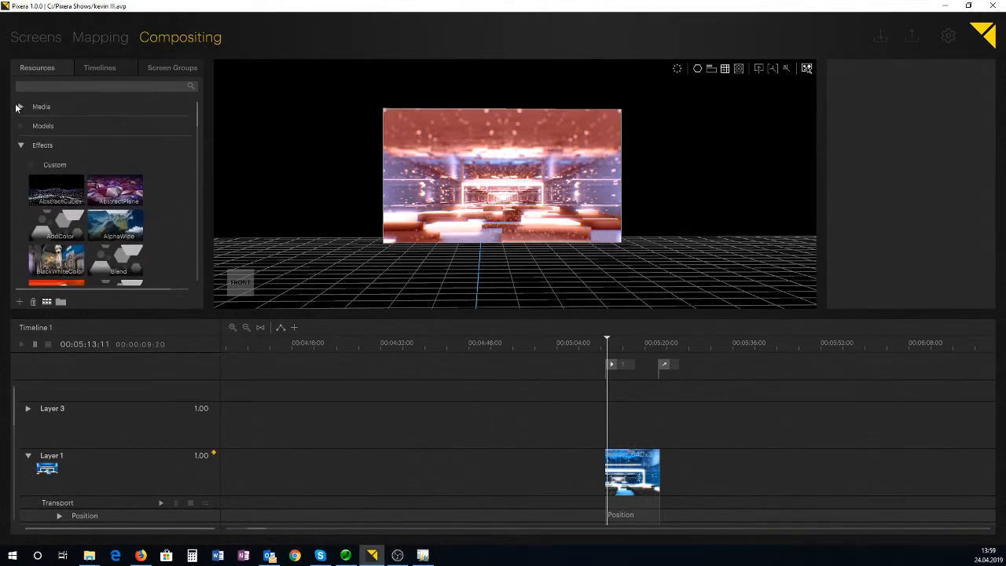
left_click(23, 111)
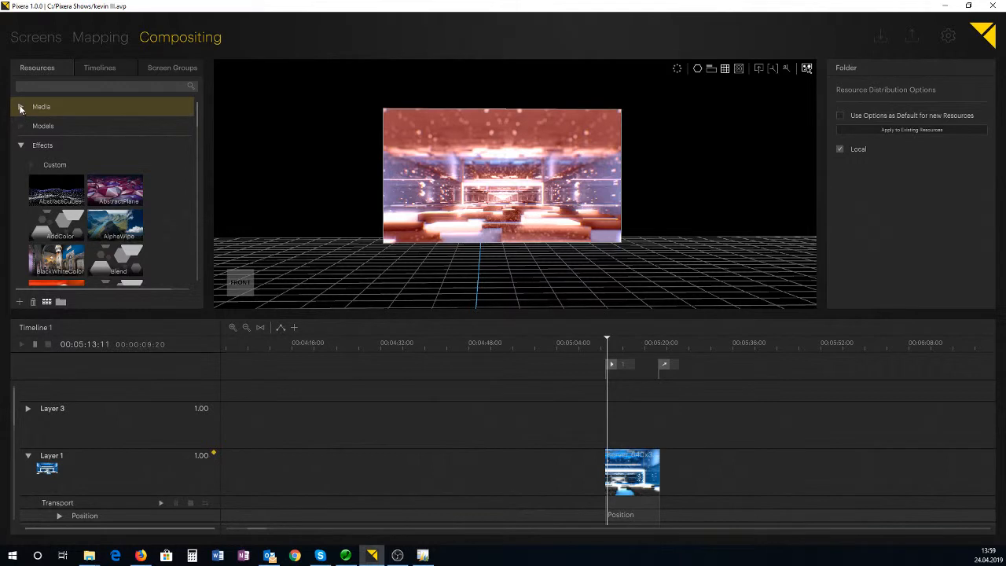
left_click(24, 113)
left_click(30, 128)
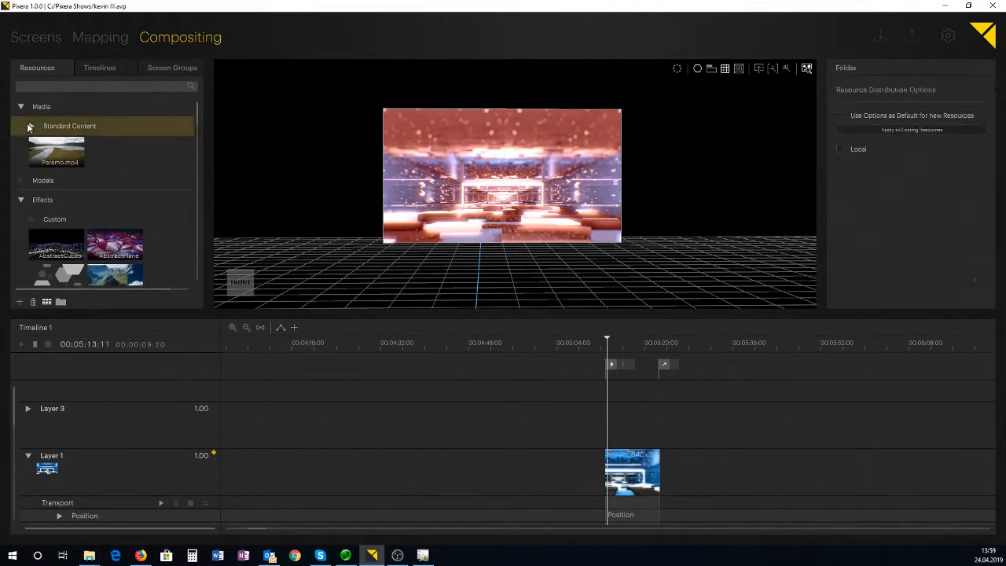
left_click(29, 128)
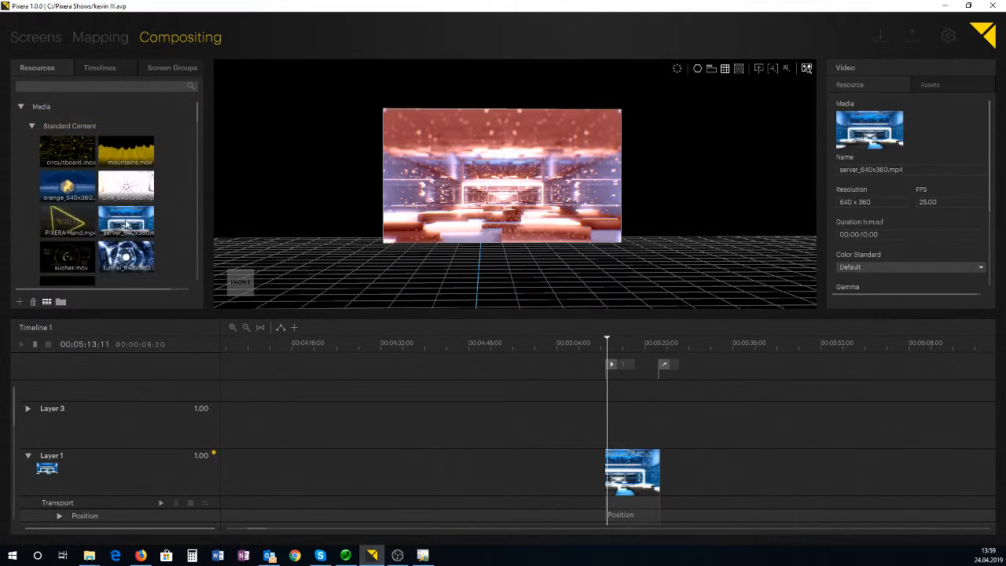
left_click_drag(126, 219, 688, 475)
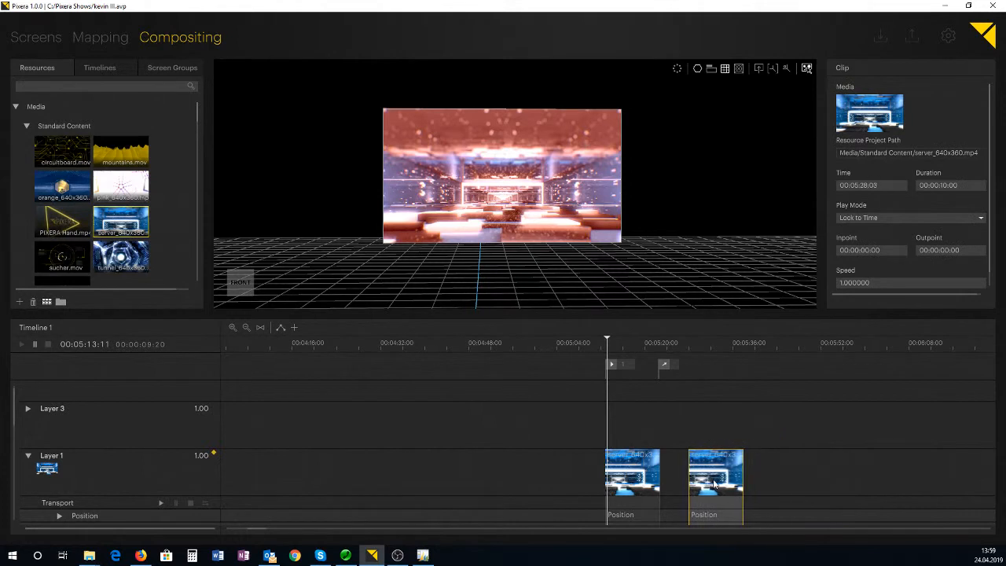
- Store the AddColor values as keyframes at 00:05:29:52 in the second clip, and undo the Red keyframe
left_click(699, 344)
scroll(693, 396, "down", 2)
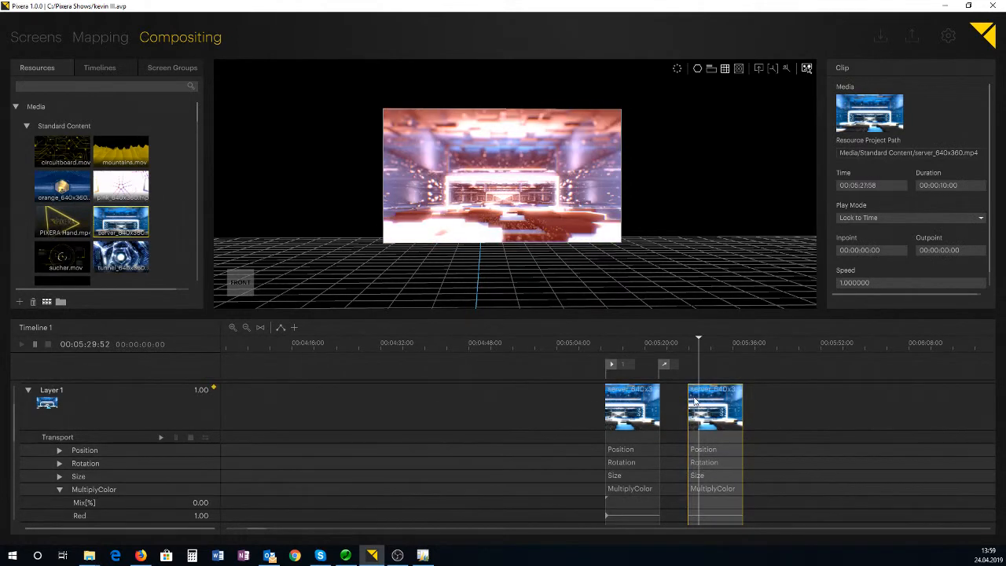
scroll(693, 400, "down", 4)
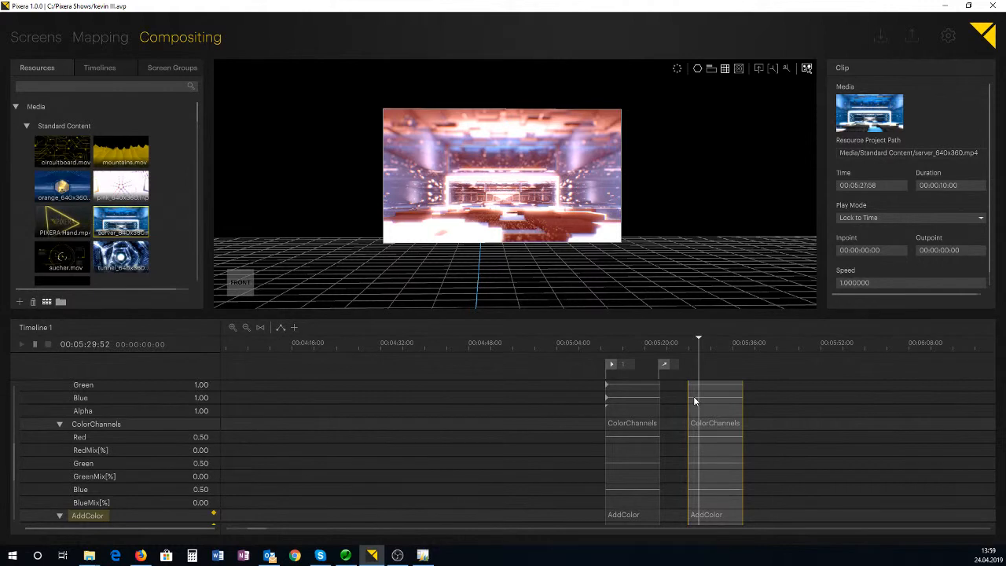
scroll(693, 399, "down", 3)
left_click(213, 421)
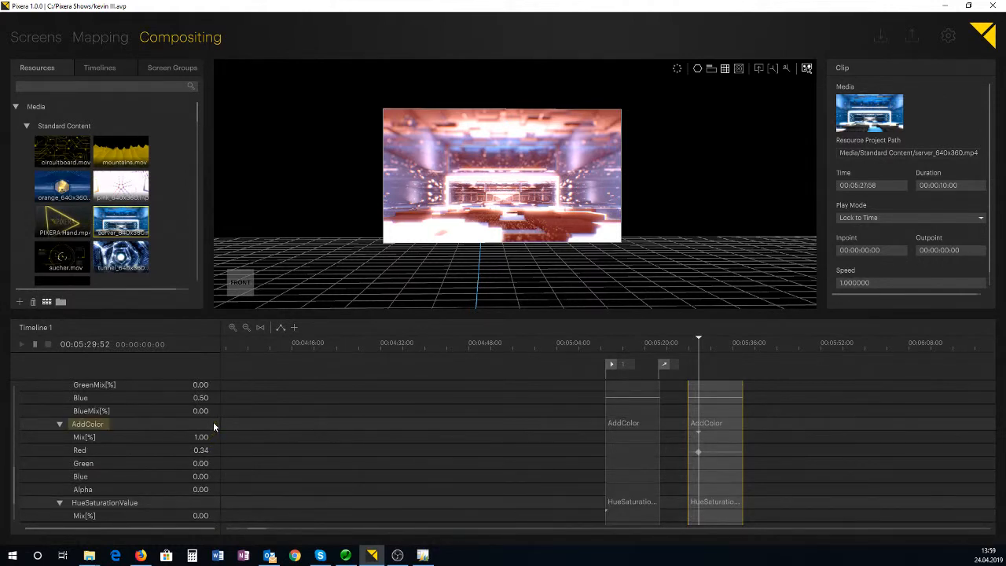
key("ctrl+z")
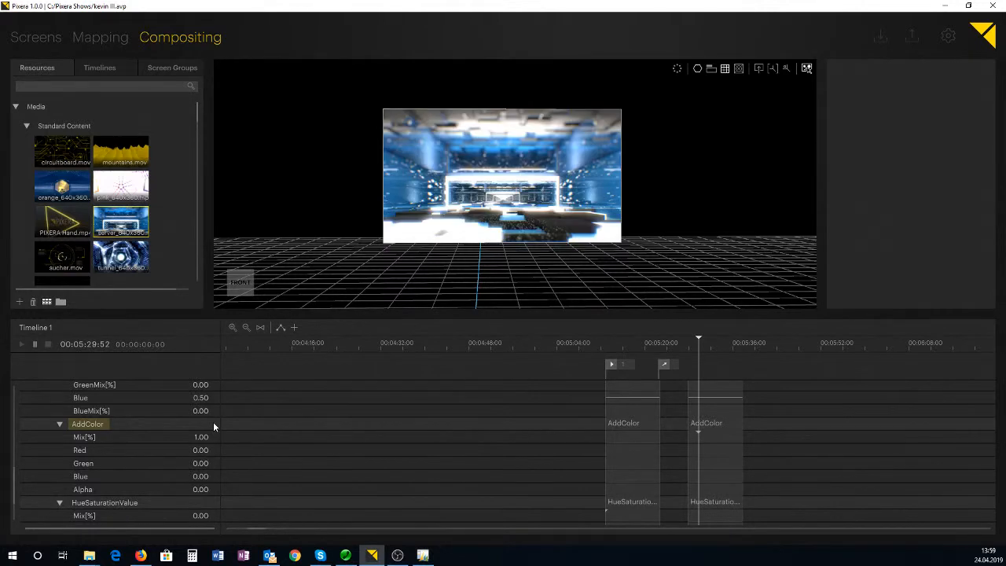
- Compare the effect values and picture at 00:05:19:30 in the first clip and 00:05:32:09 in the second
scroll(666, 453, "up", 5)
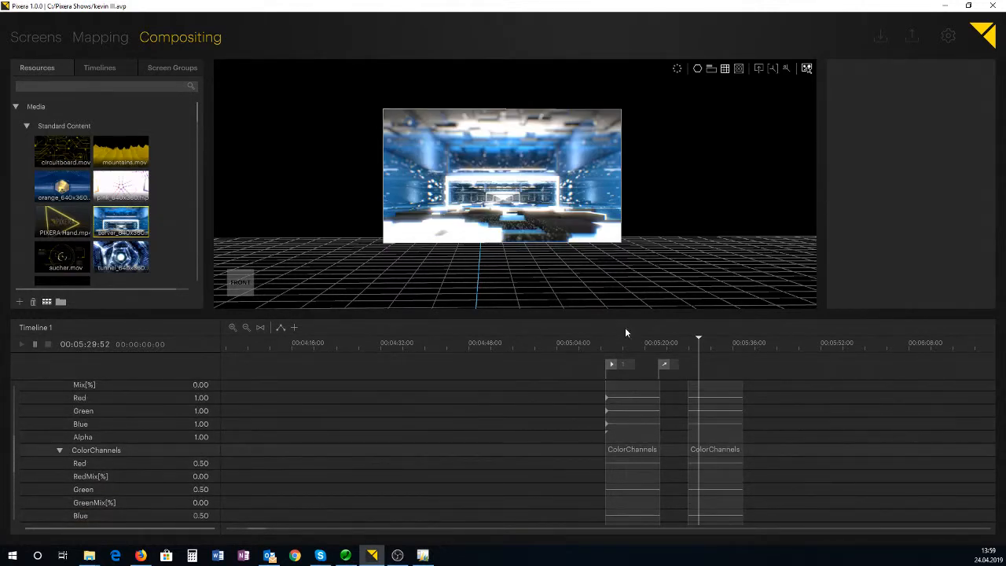
left_click(641, 344)
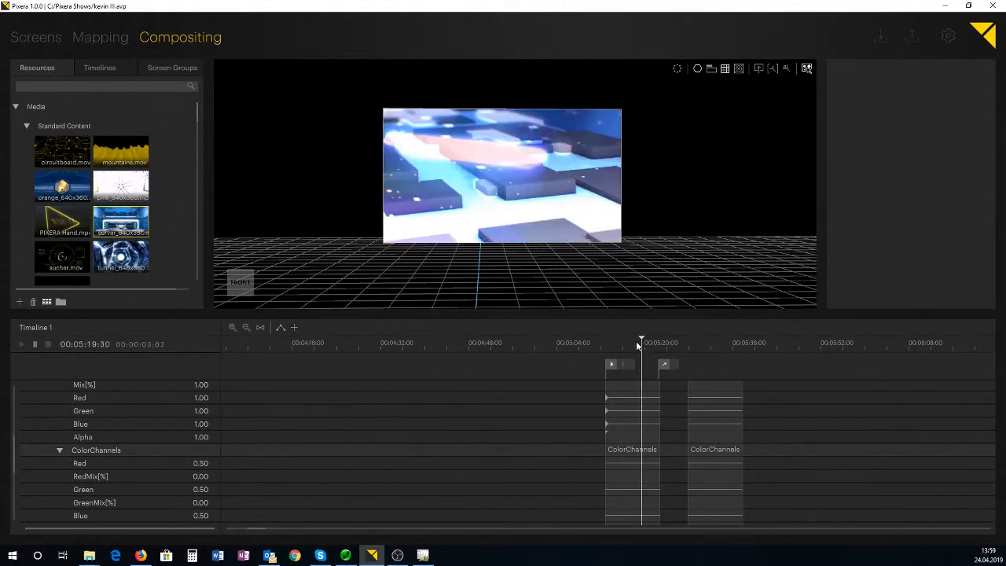
left_click(710, 345)
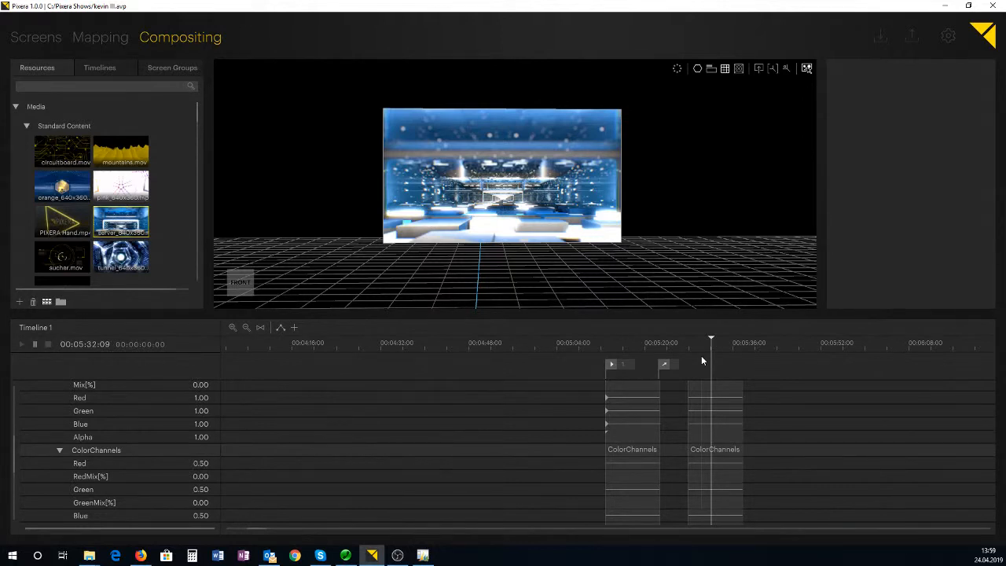
- Paste copies of Layer 1's two clips at 00:05:45:52 and inspect the first copy's MultiplyColor keyframes
scroll(699, 373, "up", 5)
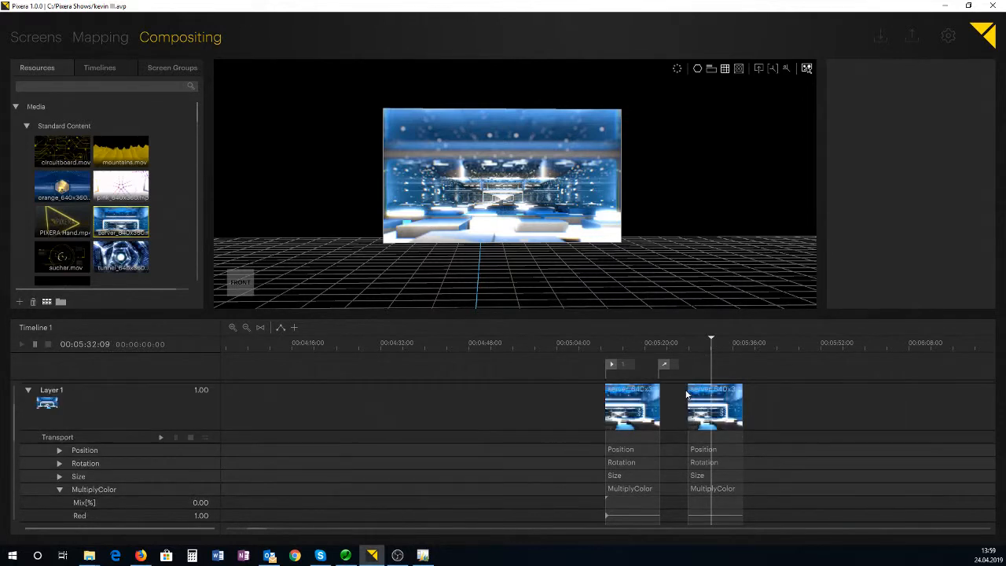
left_click(634, 404)
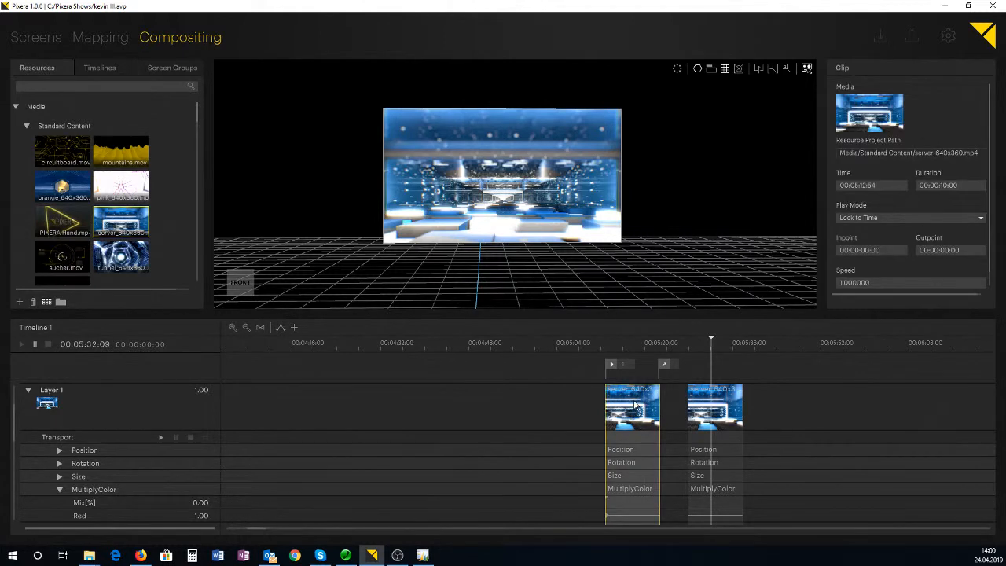
left_click(787, 344)
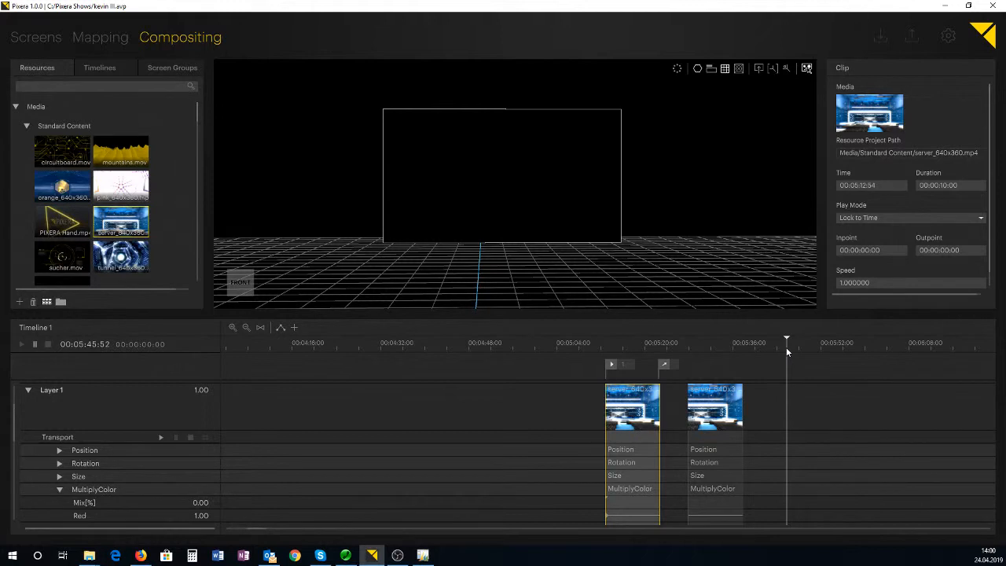
key("ctrl+v")
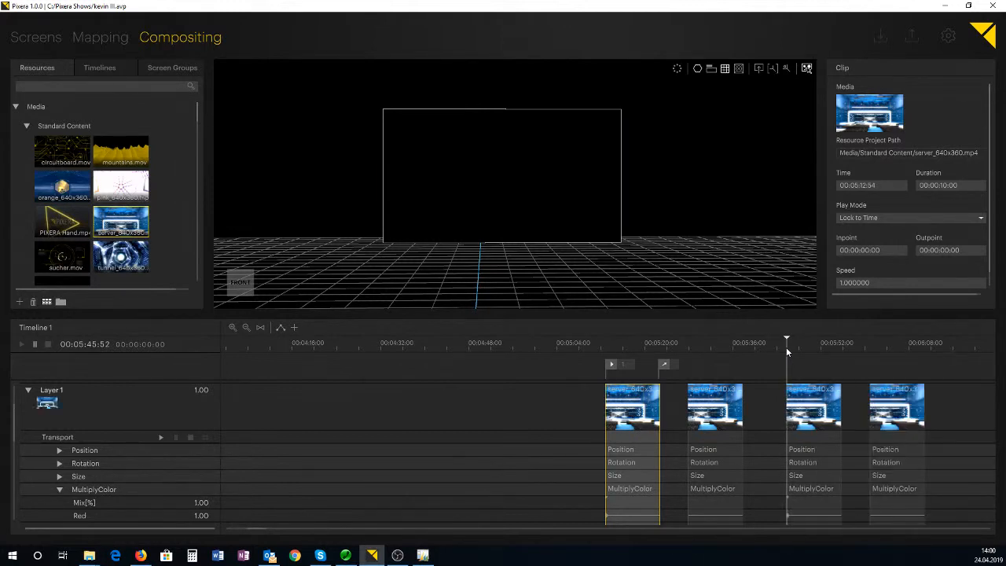
scroll(798, 456, "down", 3)
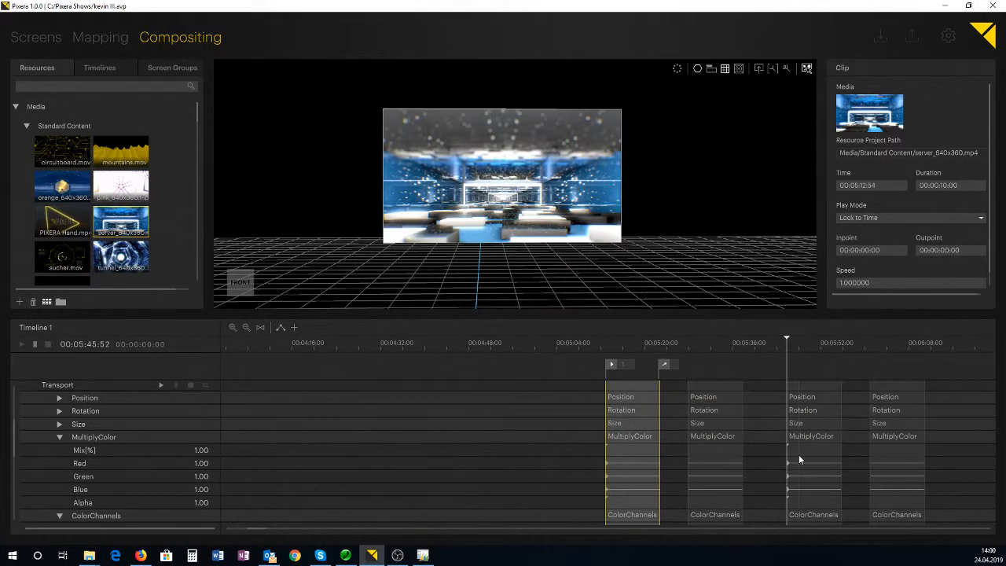
scroll(798, 459, "up", 5)
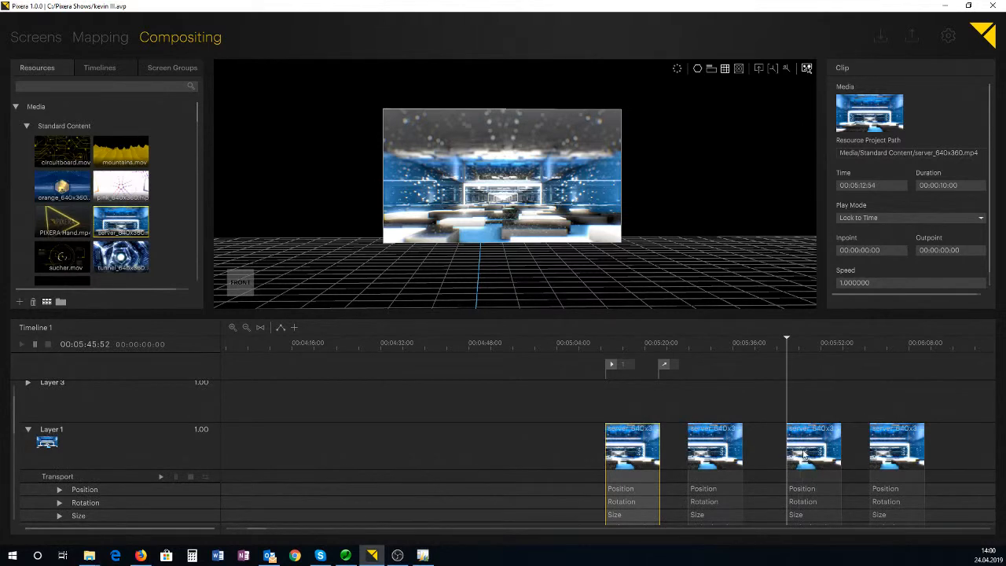
left_click(801, 460)
scroll(808, 447, "down", 2)
scroll(808, 446, "up", 2)
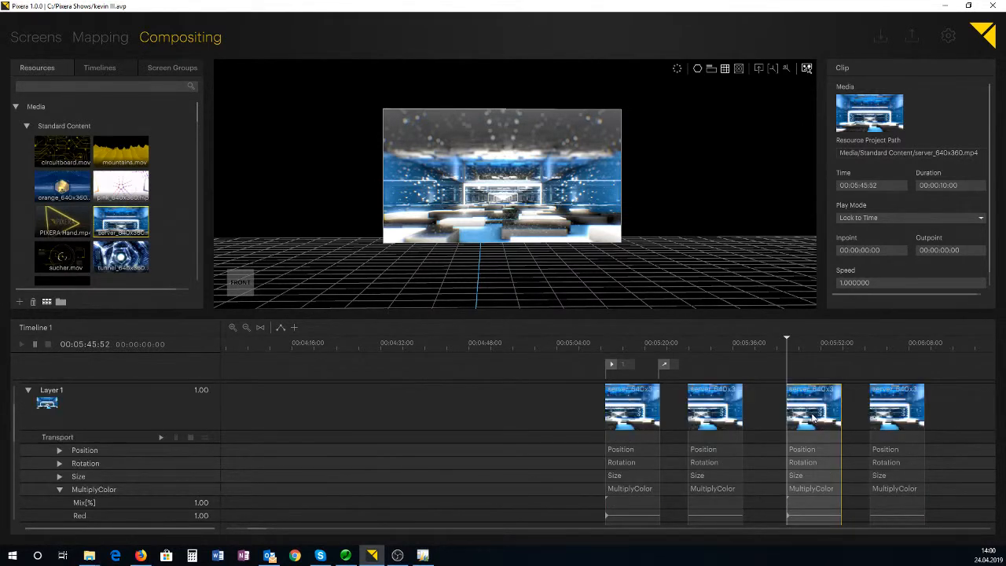
- Delete both pasted clips from Layer 1, keeping the two original clips
left_click(906, 399)
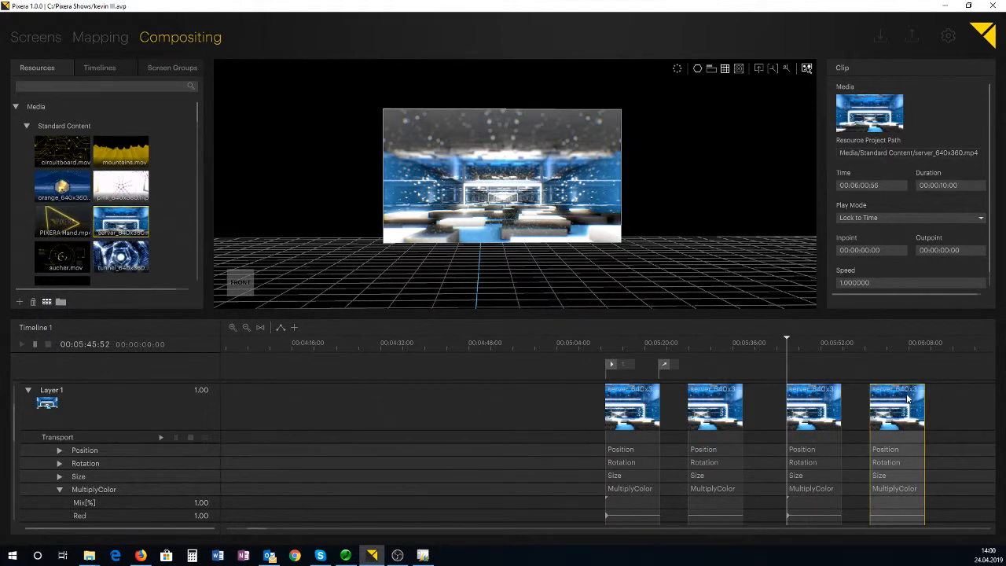
key("Delete")
left_click(829, 408)
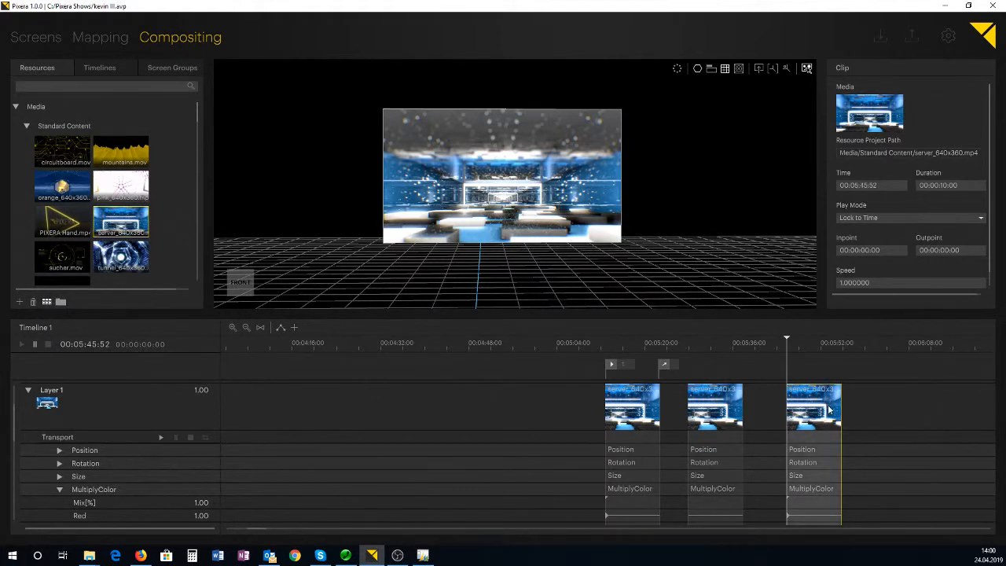
key("Delete")
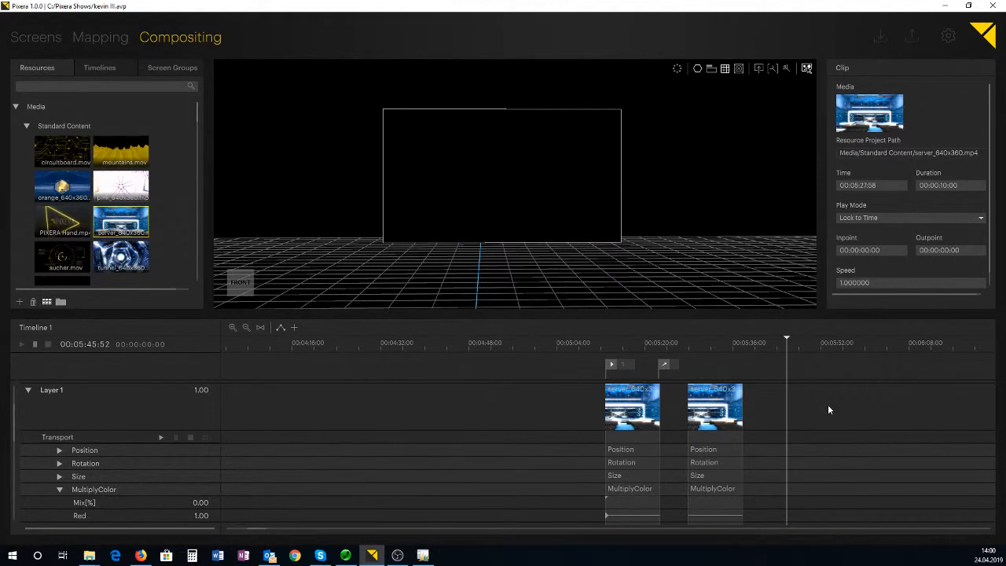